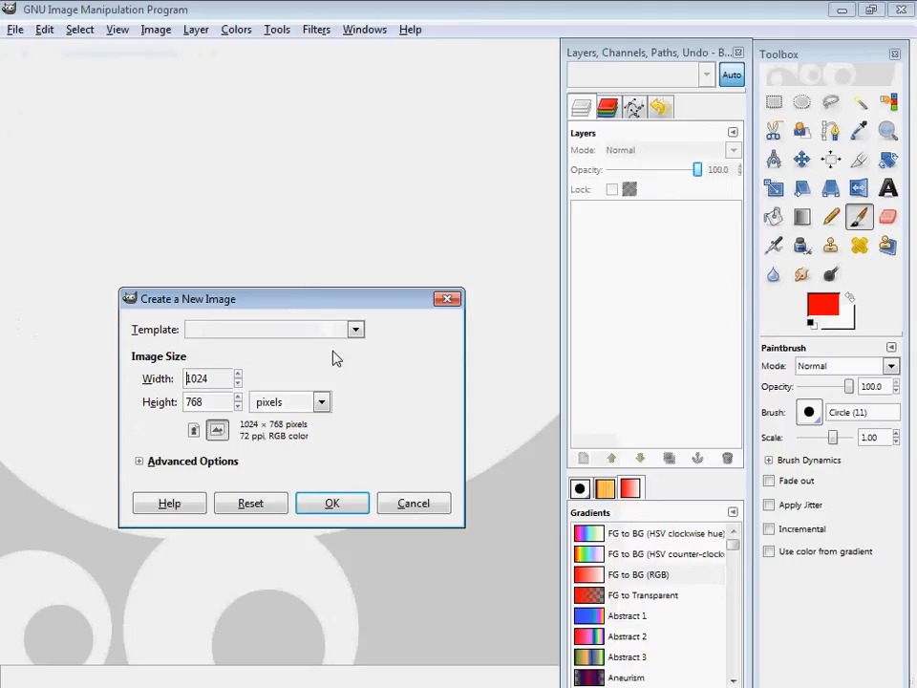
Create a new blank 1024 × 768 pixel image.
left_click(332, 503)
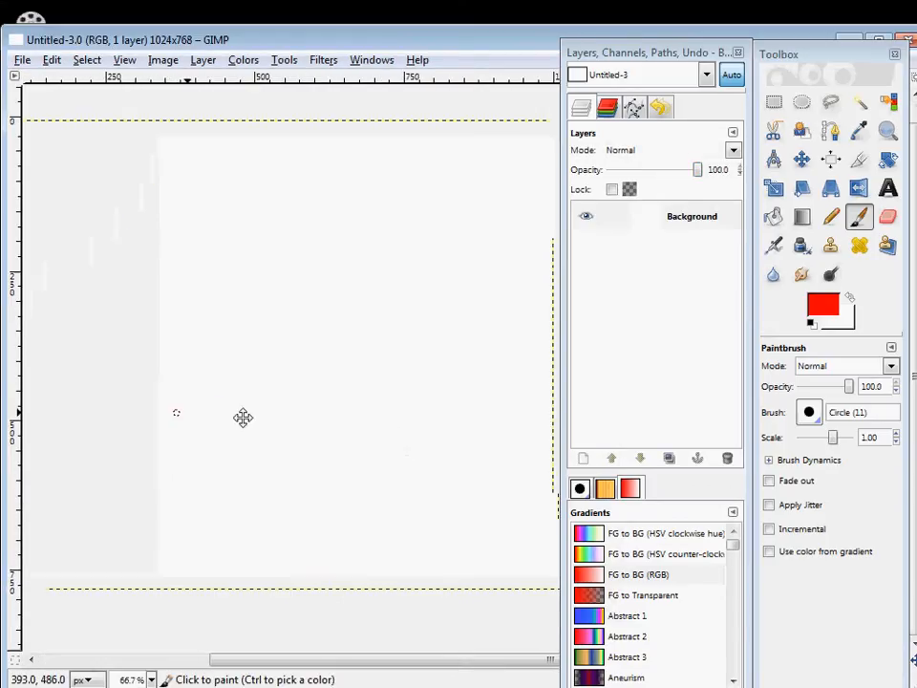
Generate an Alien Neon logo with the text GIMP using the default settings, and close it without saving.
left_click(22, 60)
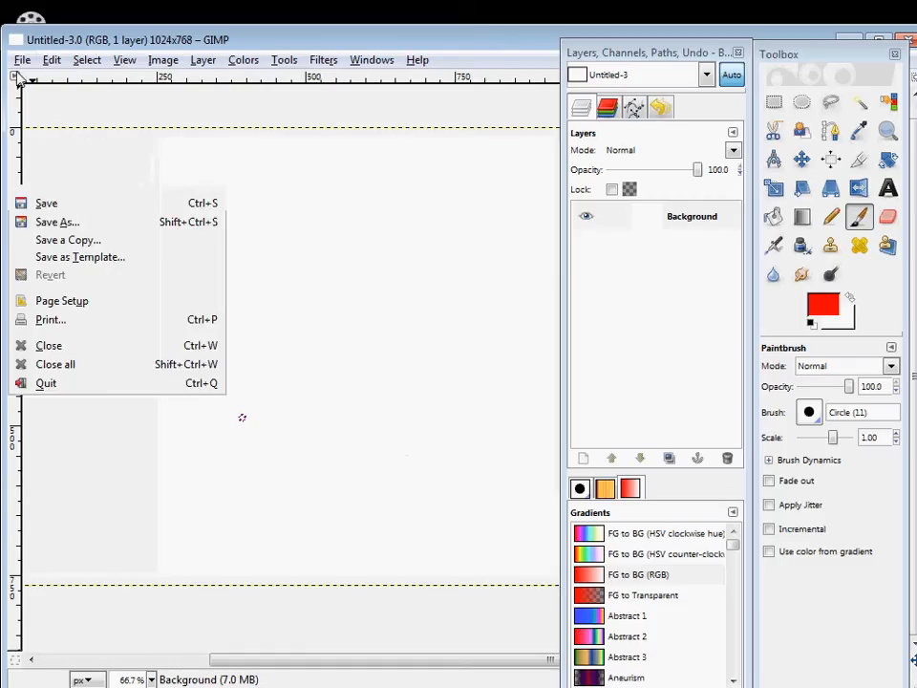
mouse_move(58, 99)
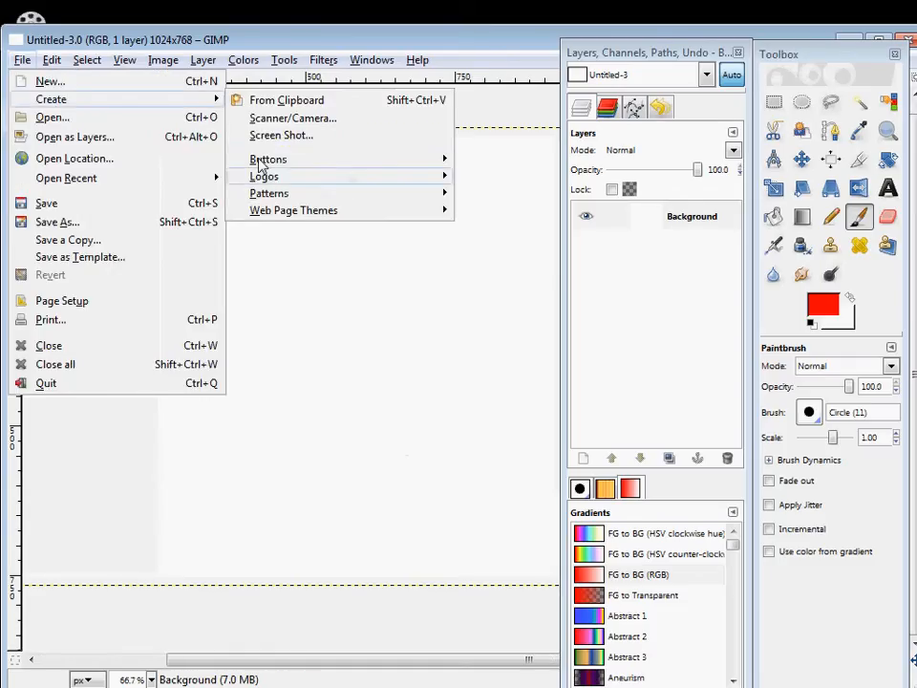
mouse_move(265, 180)
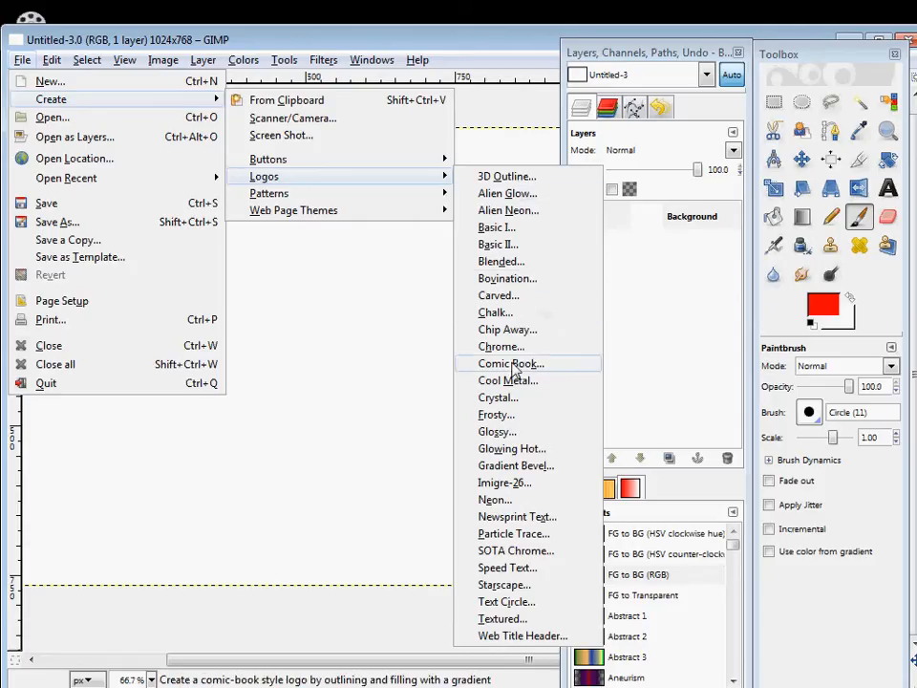
left_click(507, 211)
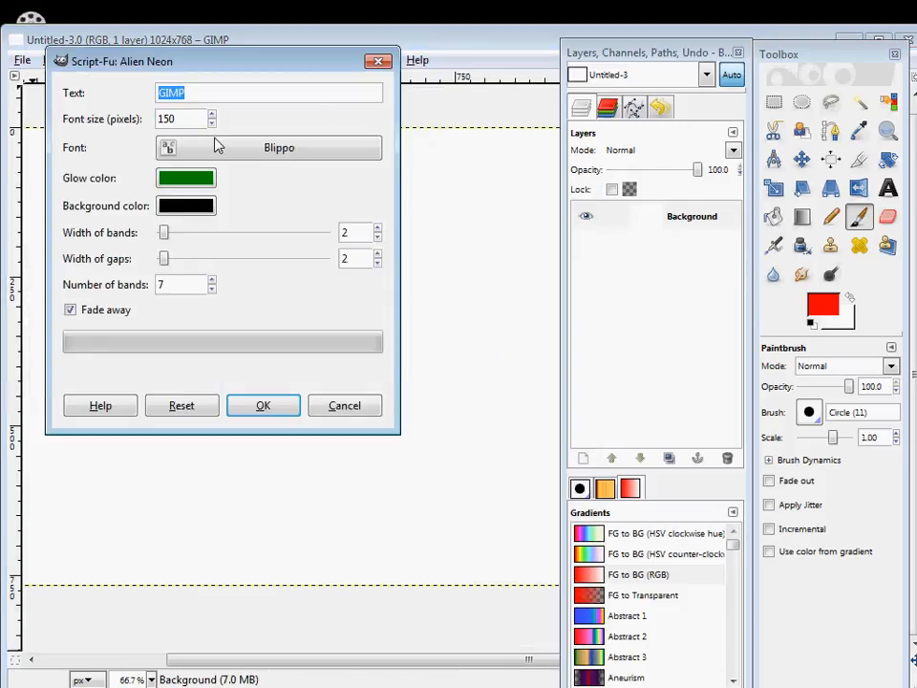
left_click(274, 409)
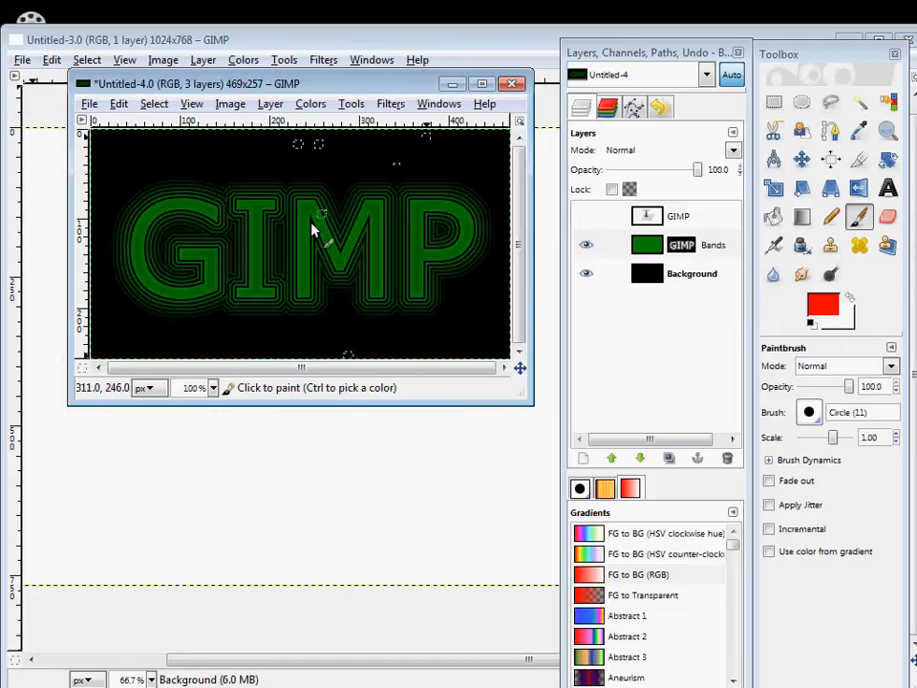
left_click(514, 86)
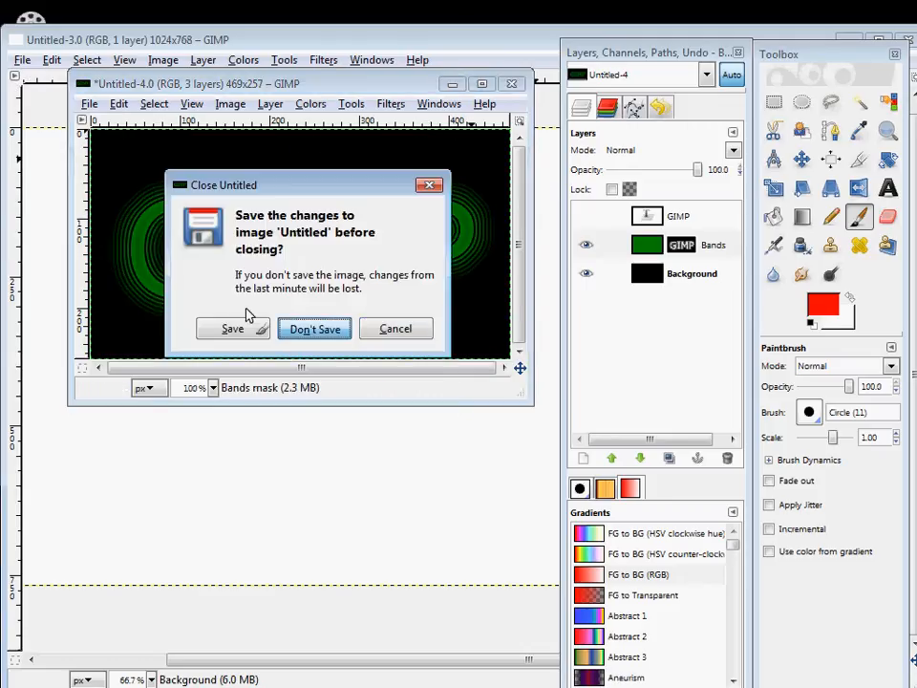
left_click(315, 328)
left_click(50, 60)
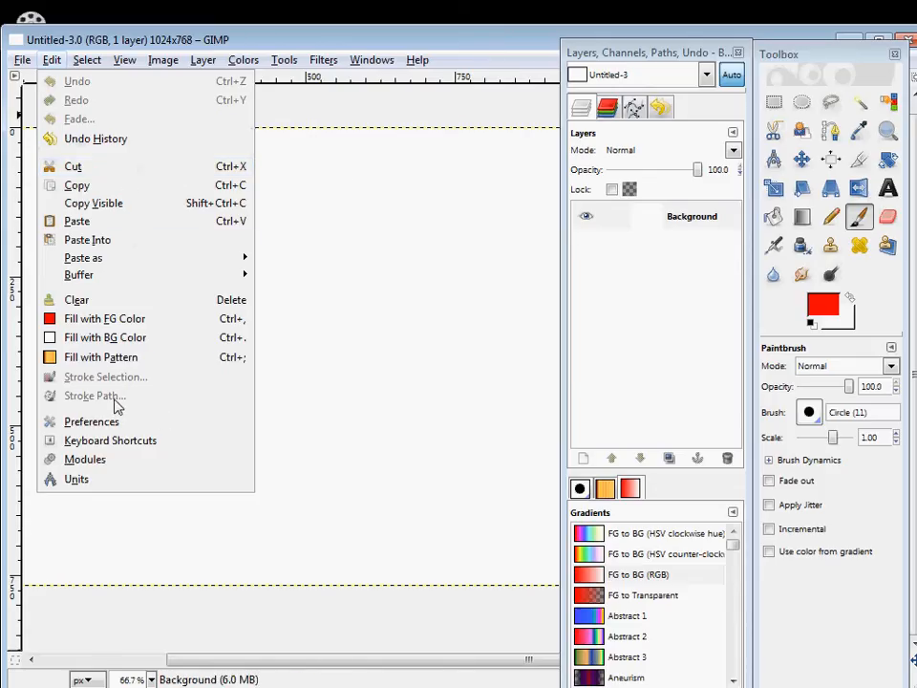
left_click(852, 292)
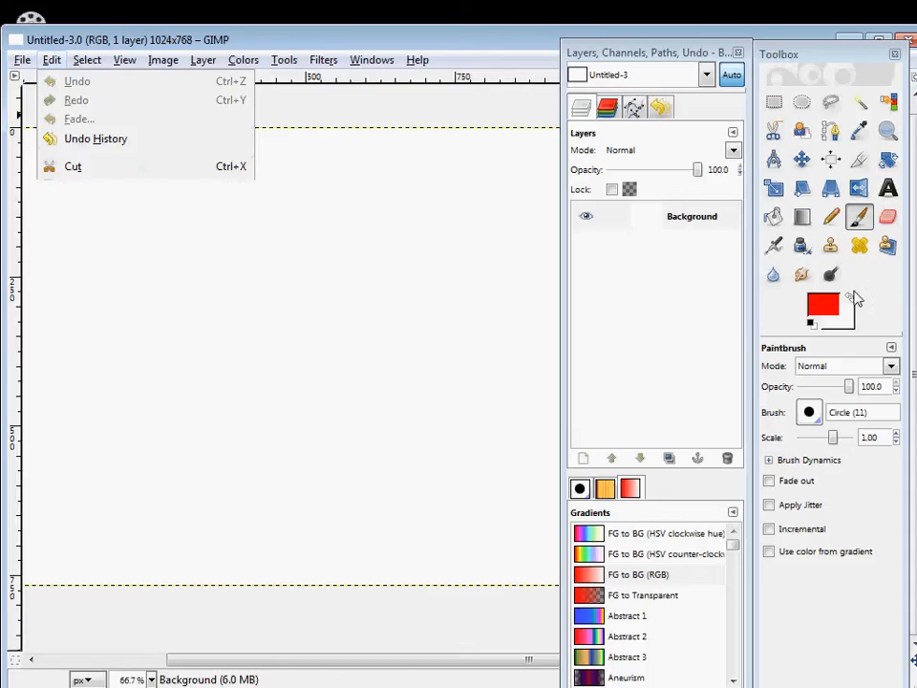
Draw a straight horizontal path across the middle of the blank canvas with the Paths tool.
left_click(830, 132)
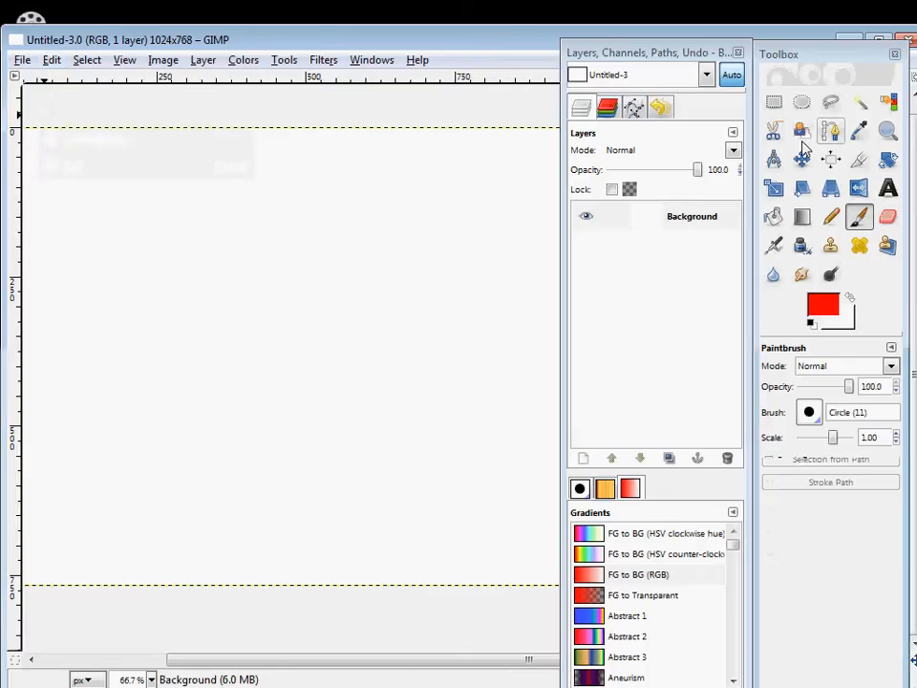
left_click(34, 358)
left_click(516, 358)
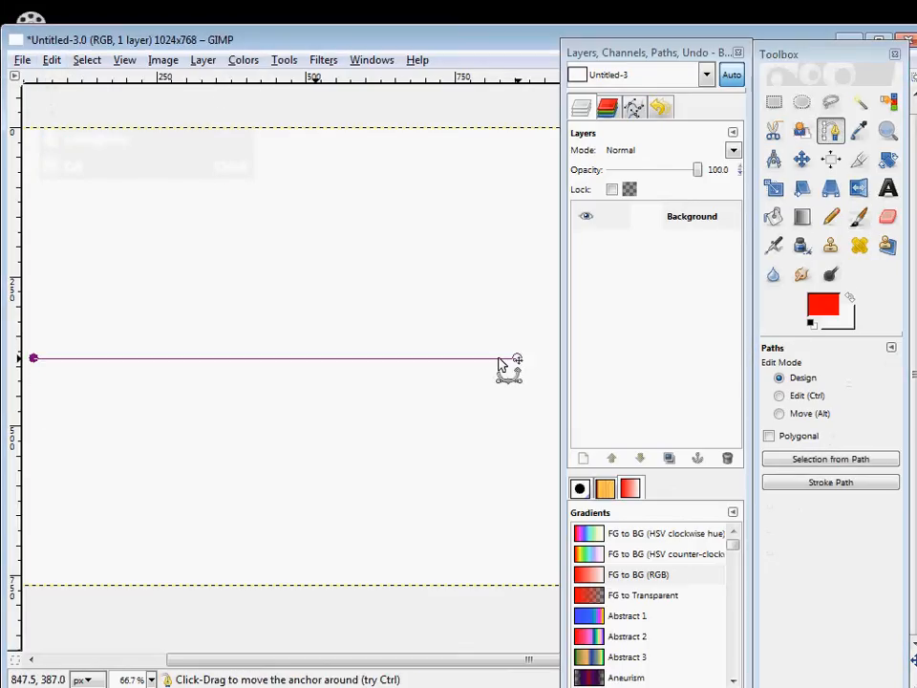
Stroke the horizontal path with a 6 px pattern line using the Stipples dash preset.
left_click(52, 59)
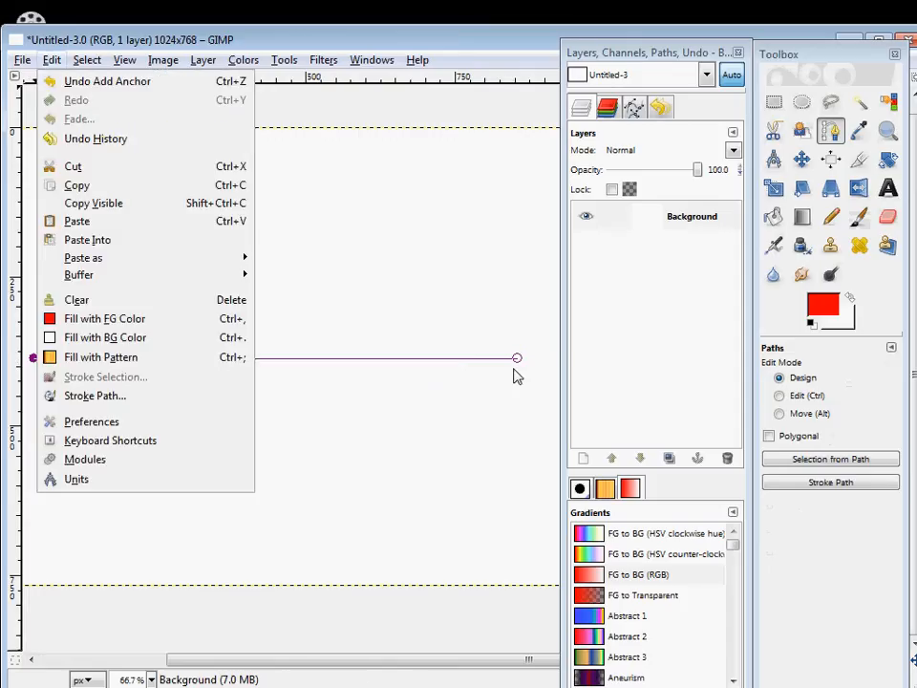
left_click(88, 397)
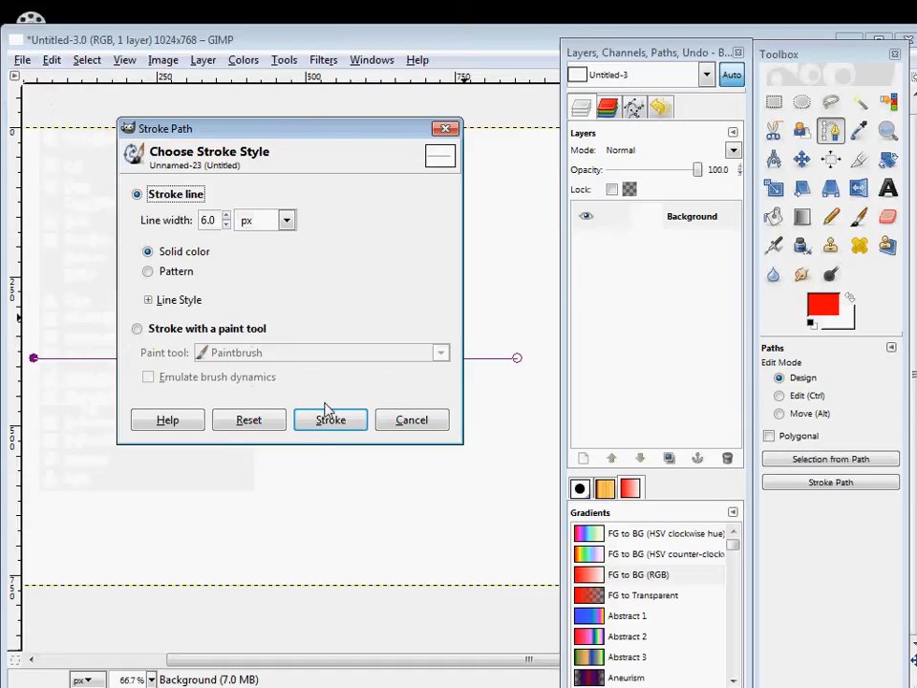
left_click(226, 225)
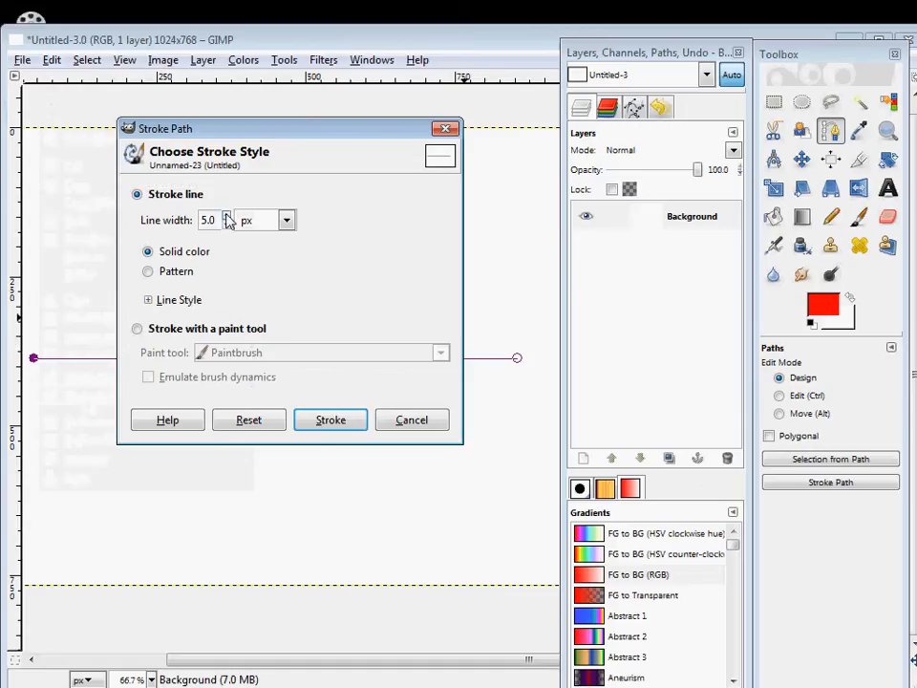
left_click(226, 215)
left_click(160, 272)
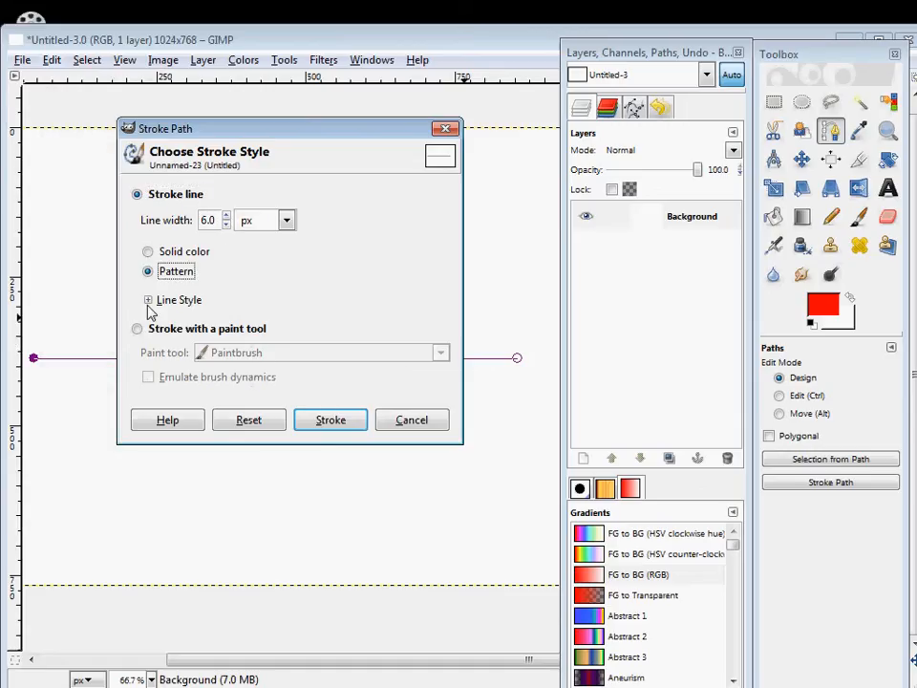
left_click(149, 302)
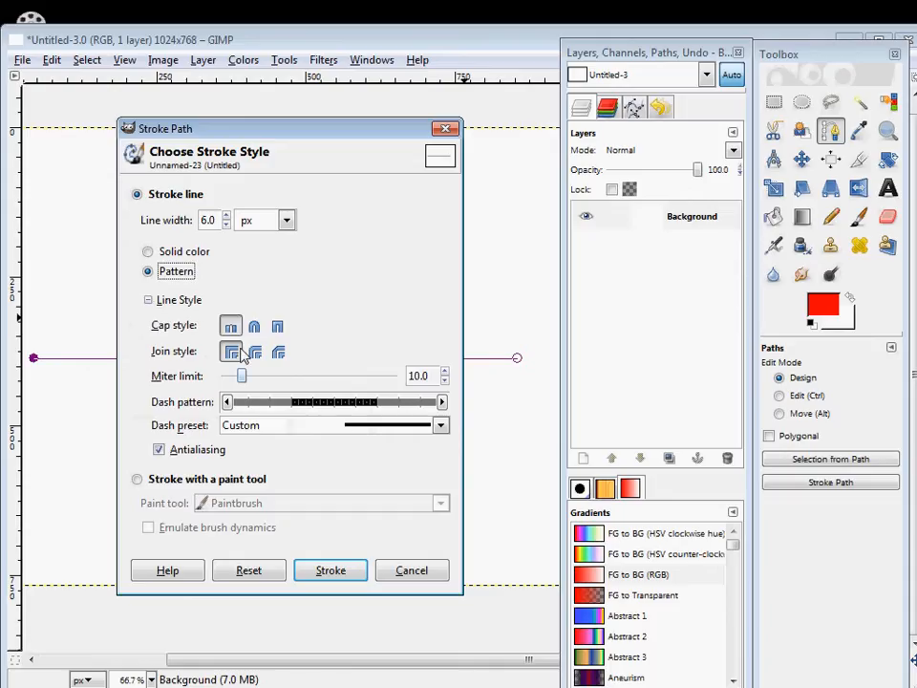
left_click(438, 426)
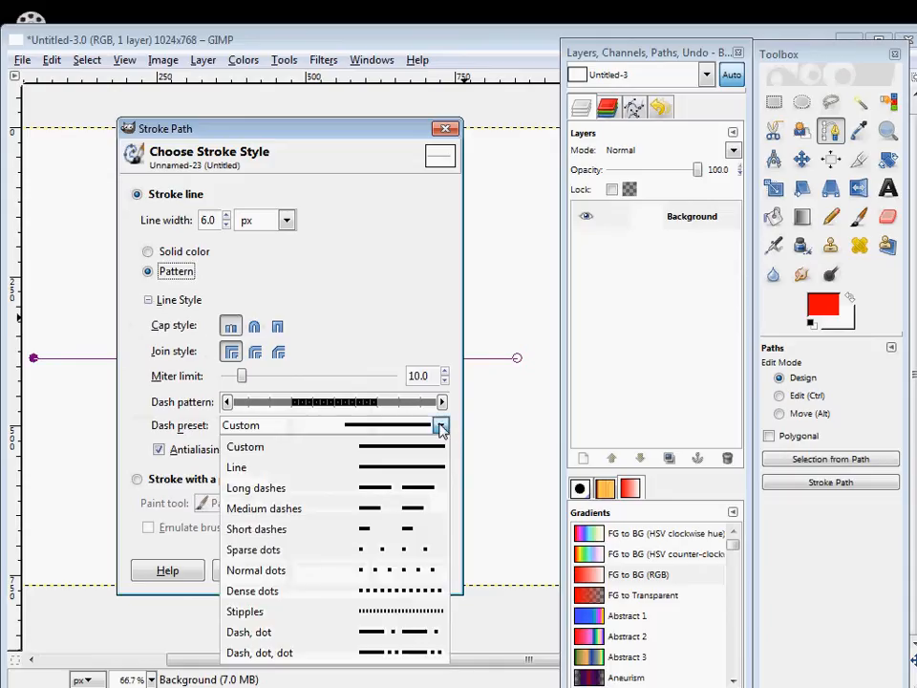
left_click(385, 610)
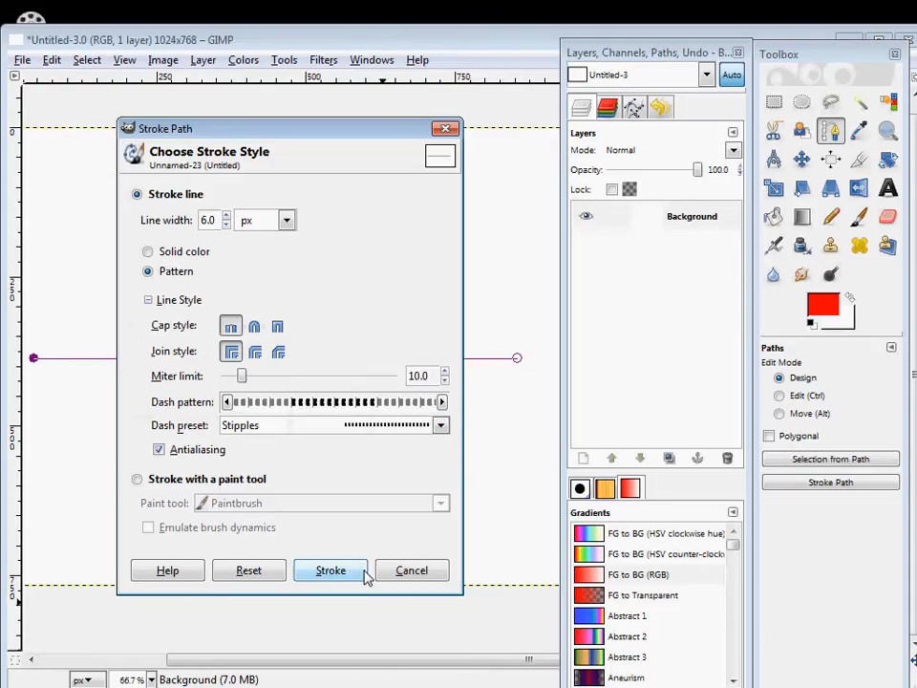
left_click(334, 572)
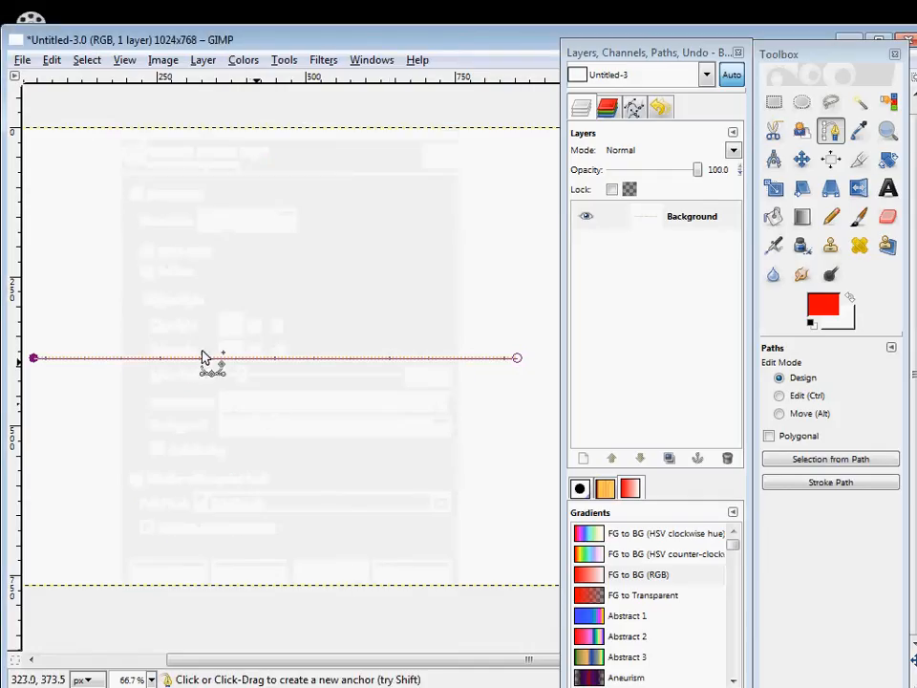
Switch to the Move tool to inspect the stippled line, and undo the path stroke.
left_click(635, 107)
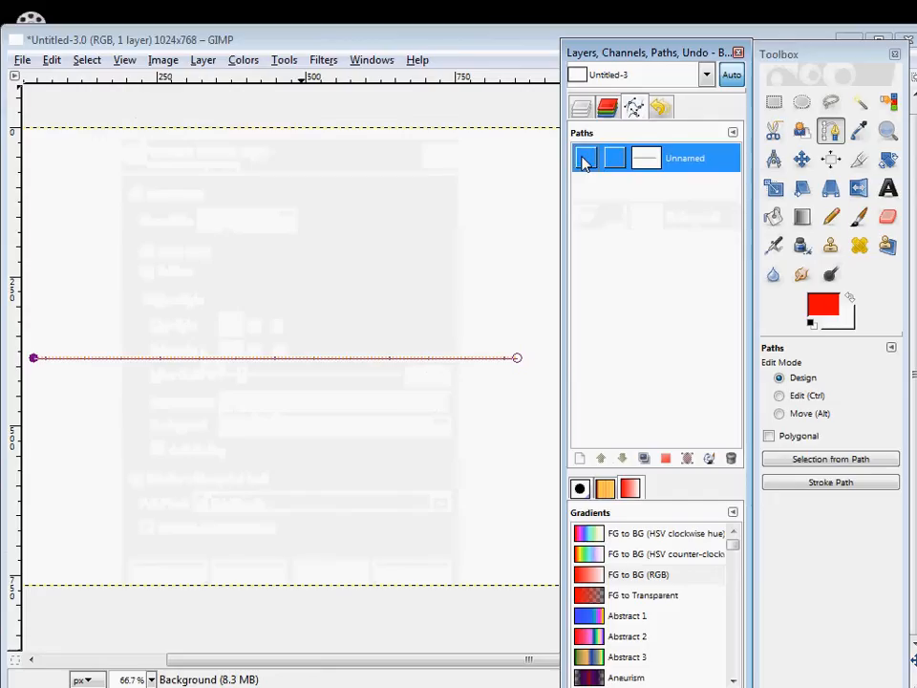
left_click(607, 107)
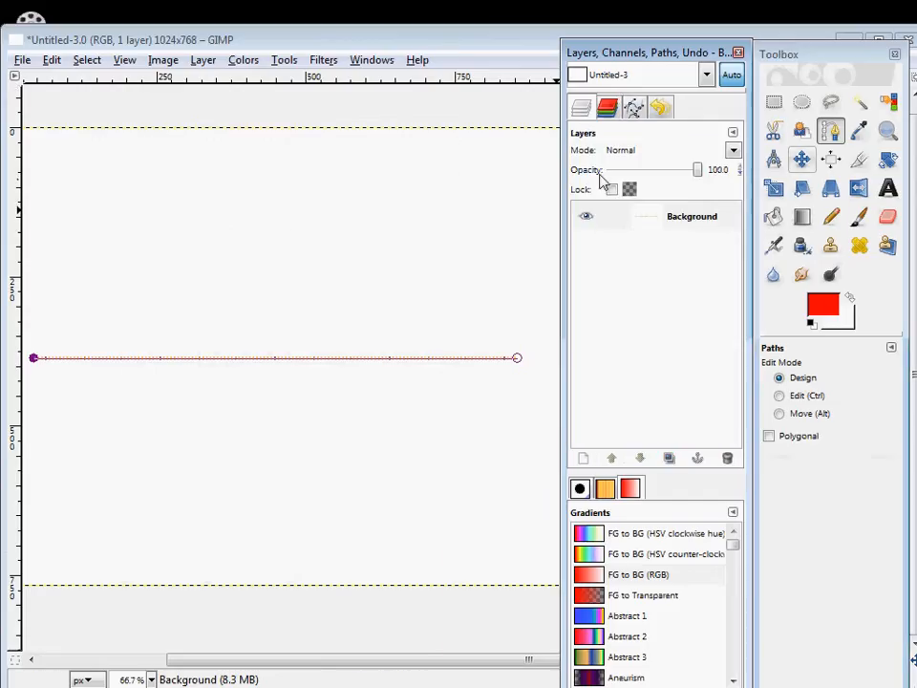
key("m")
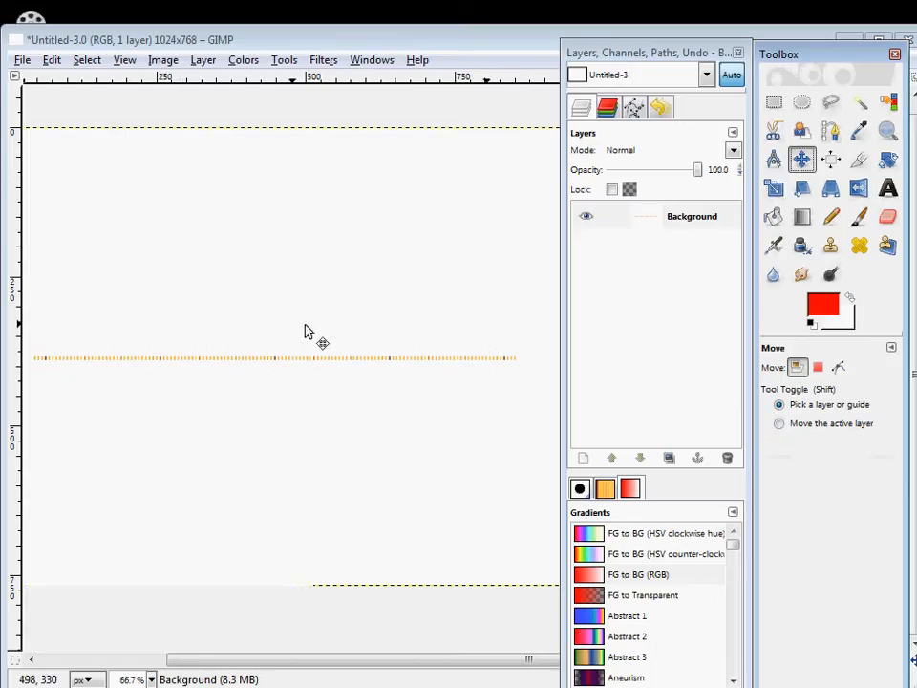
key("ctrl+z")
Paint a short horizontal red stroke on the upper part of the canvas with the Paintbrush, and undo it.
left_click(87, 60)
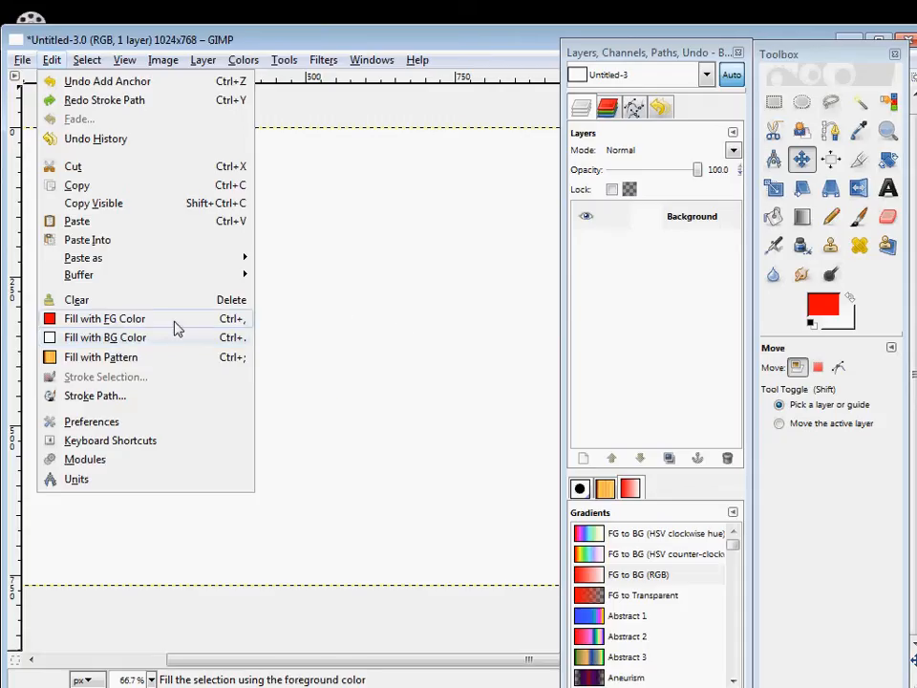
left_click(832, 312)
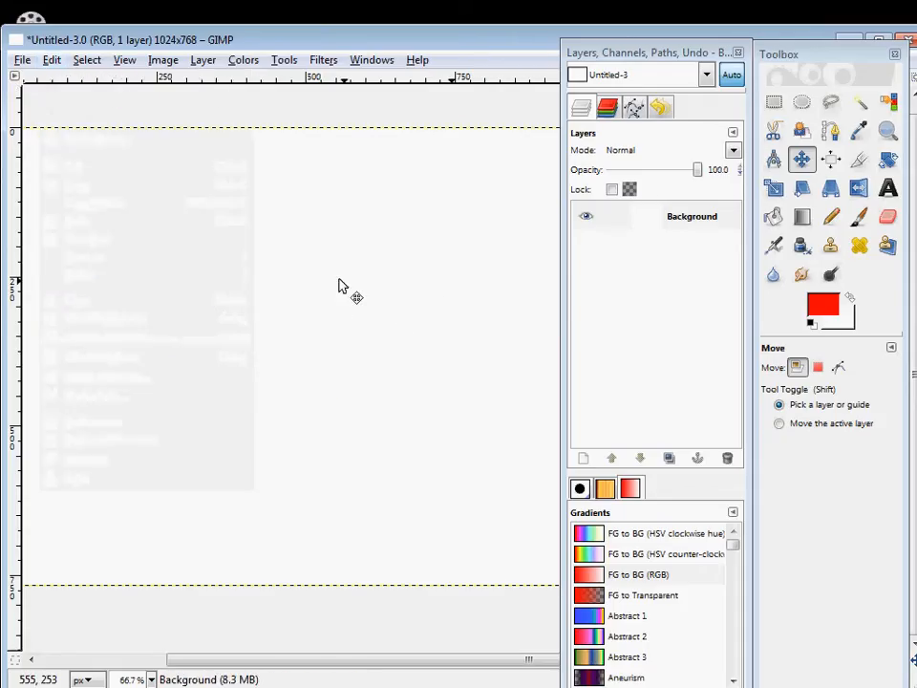
key("p")
left_click_drag(383, 240, 506, 241)
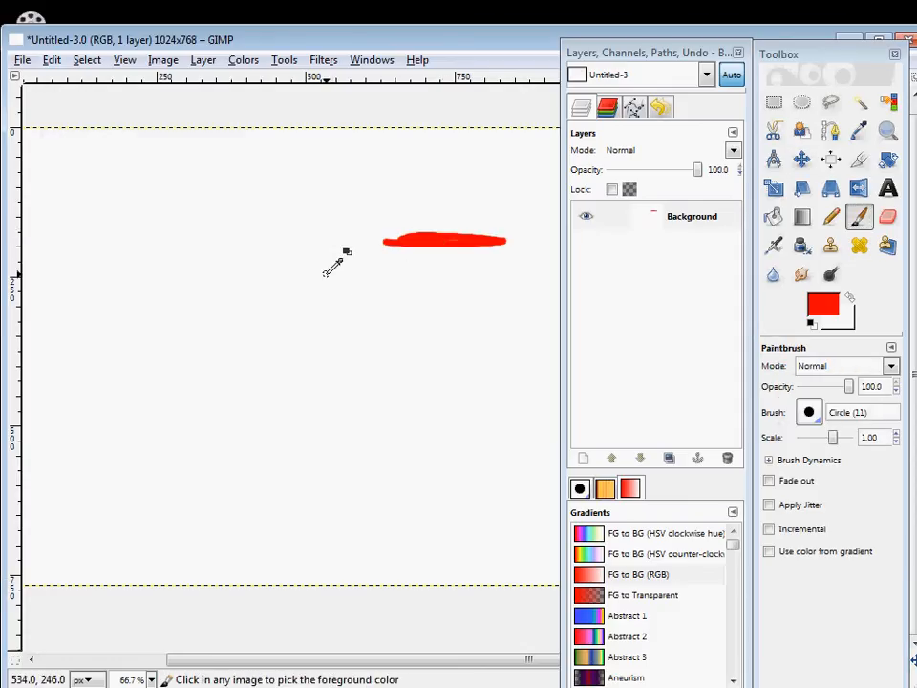
key("ctrl+z")
Set the image zoom to 1:4 (25%) to view the whole canvas.
left_click(162, 60)
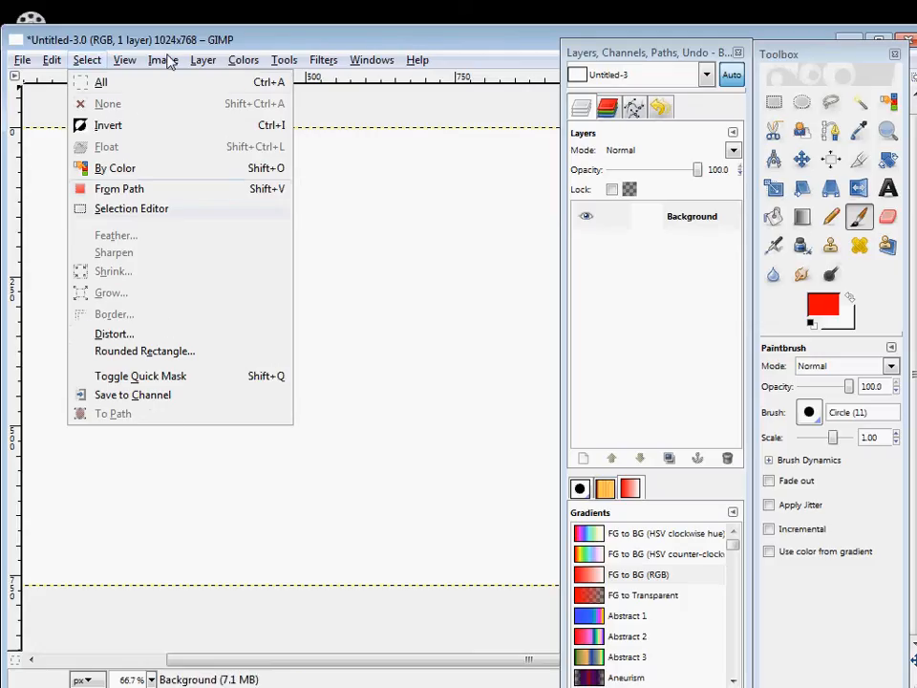
mouse_move(124, 59)
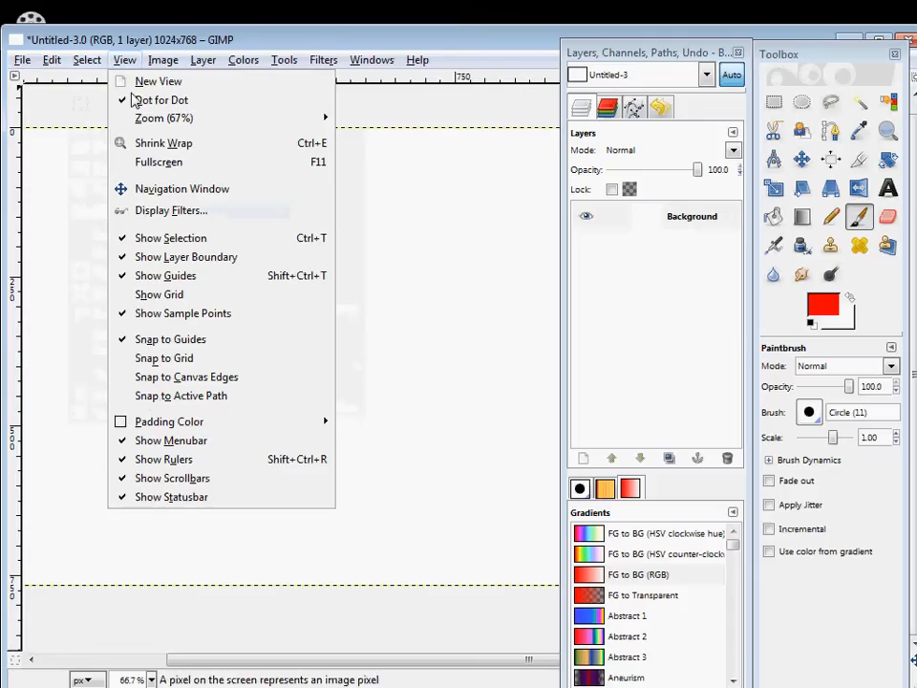
mouse_move(260, 117)
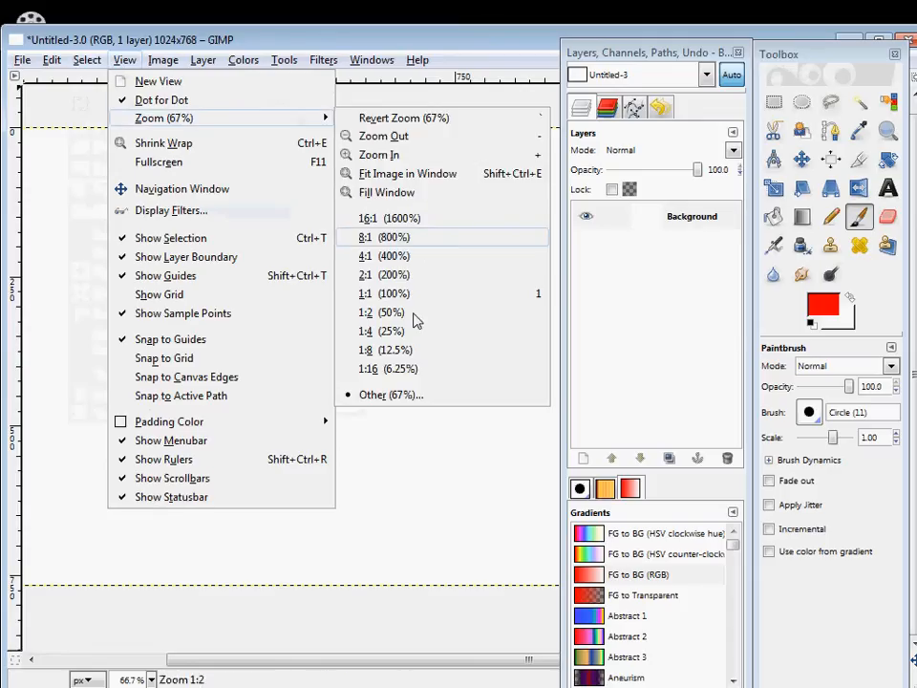
left_click(390, 330)
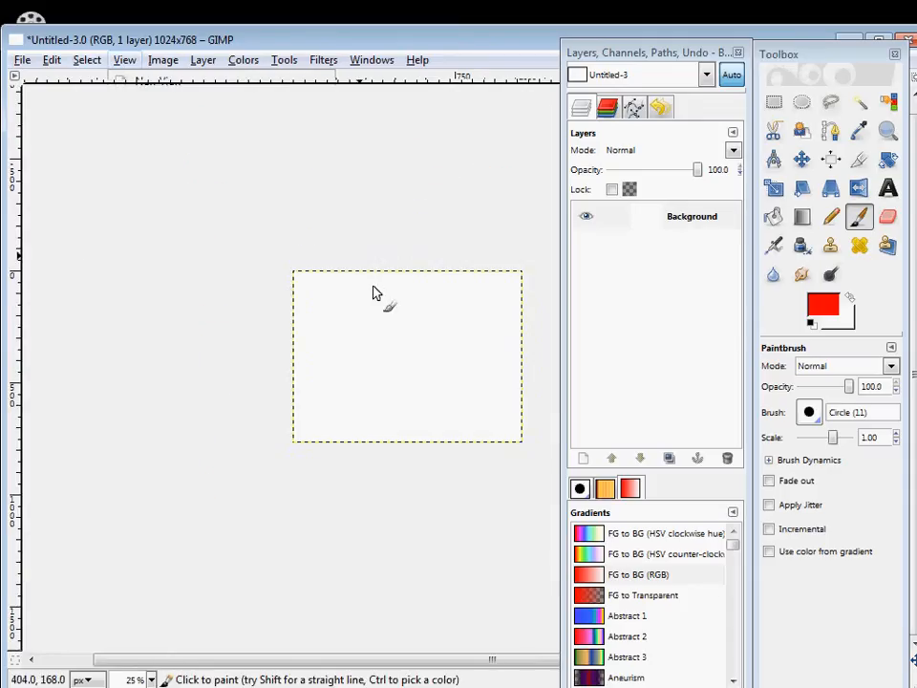
left_click_drag(369, 341, 283, 302)
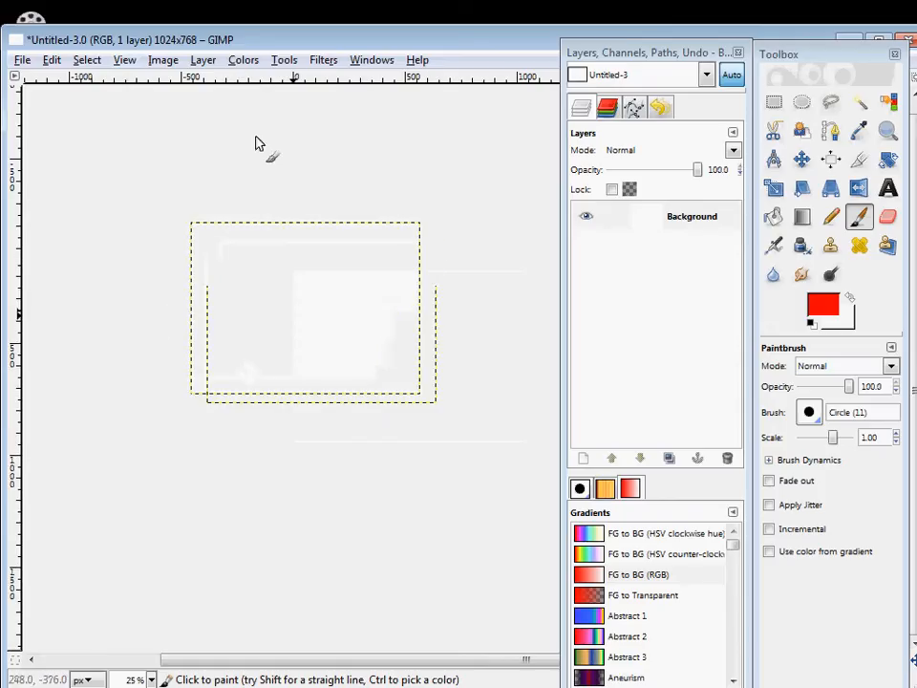
Set the image zoom to 1:1 (100%) to view the canvas at actual size.
left_click(203, 60)
mouse_move(124, 59)
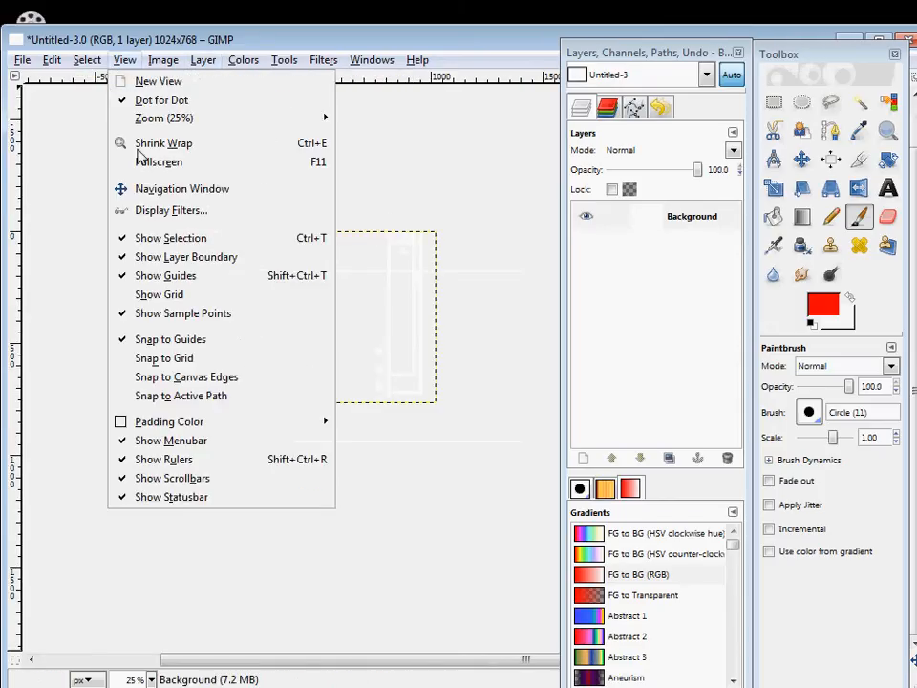
mouse_move(253, 122)
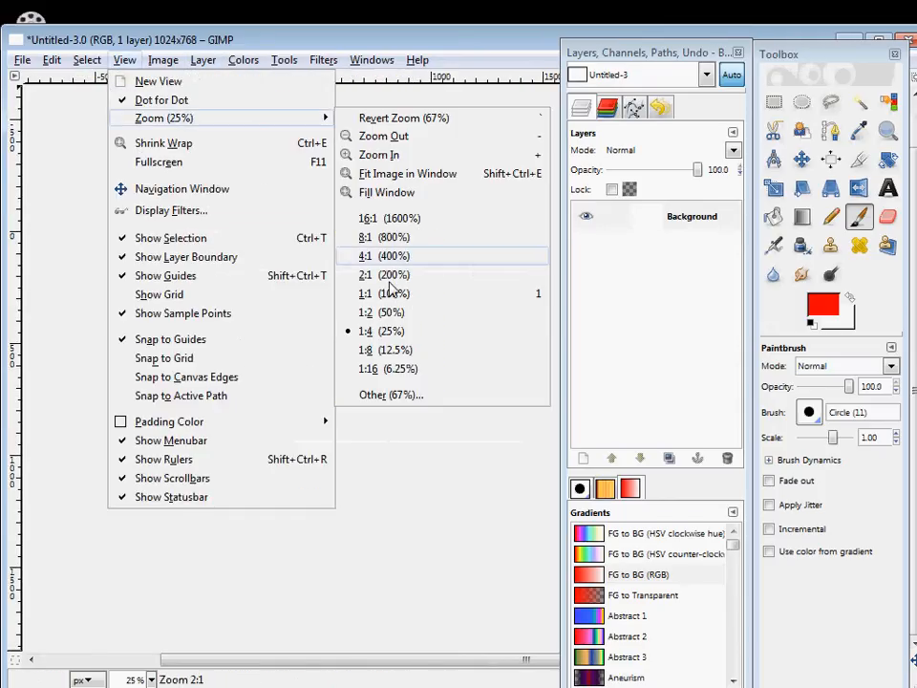
left_click(382, 292)
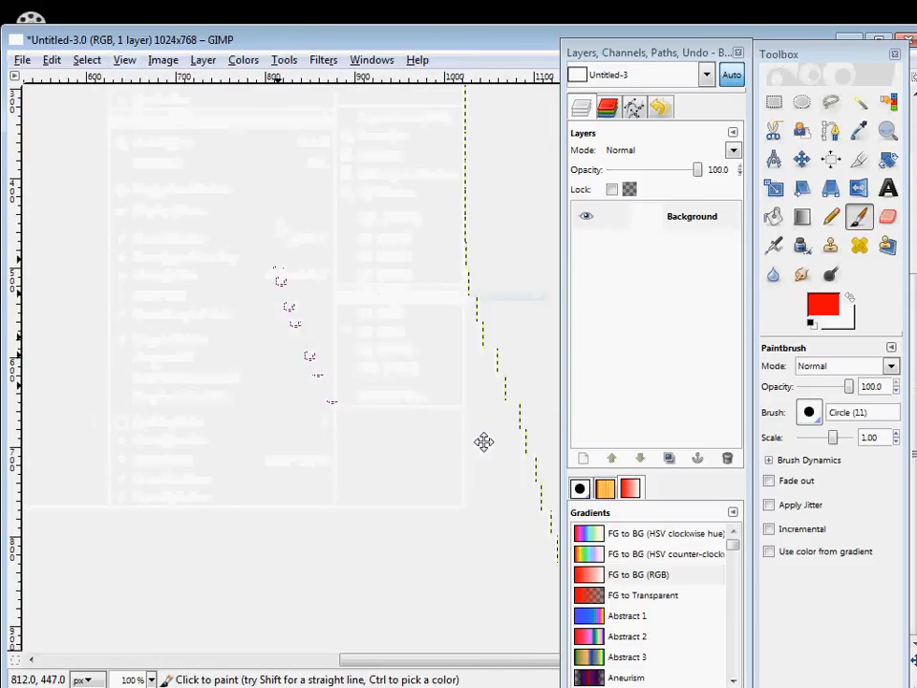
left_click_drag(485, 442, 426, 419)
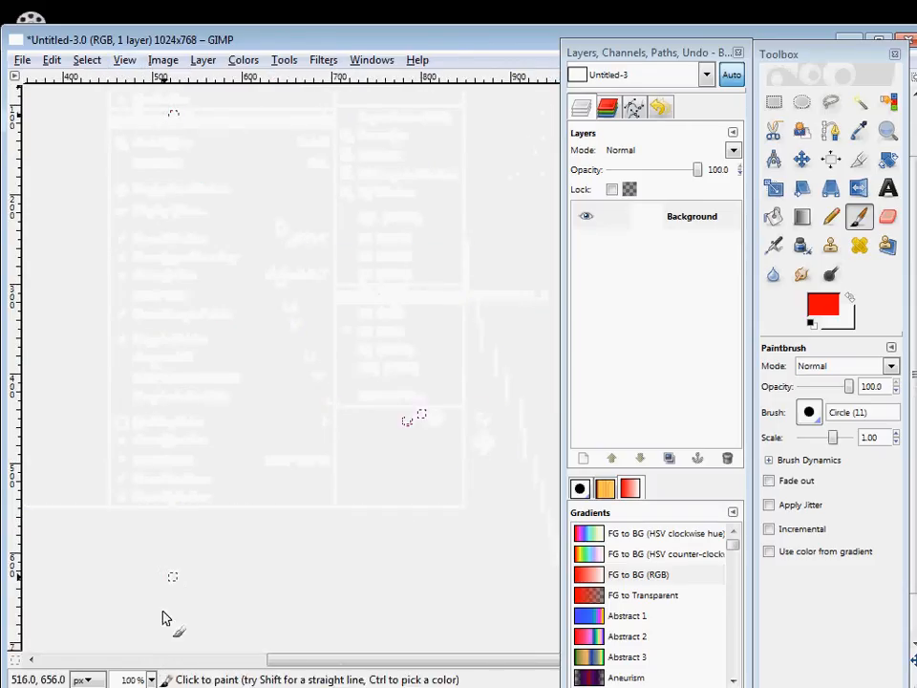
Set the image zoom to 66.7% and bring the full height of the canvas into view.
left_click(151, 680)
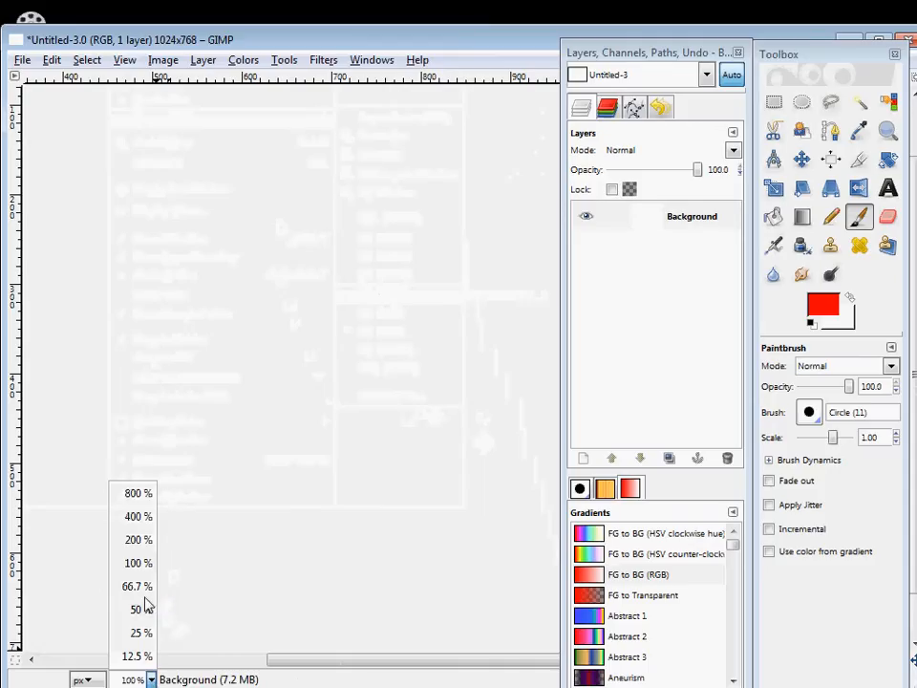
left_click(147, 587)
left_click_drag(310, 397, 178, 414)
Paint large overlapping red loops across the canvas with the Paintbrush using the Circle (11) brush.
left_click(162, 59)
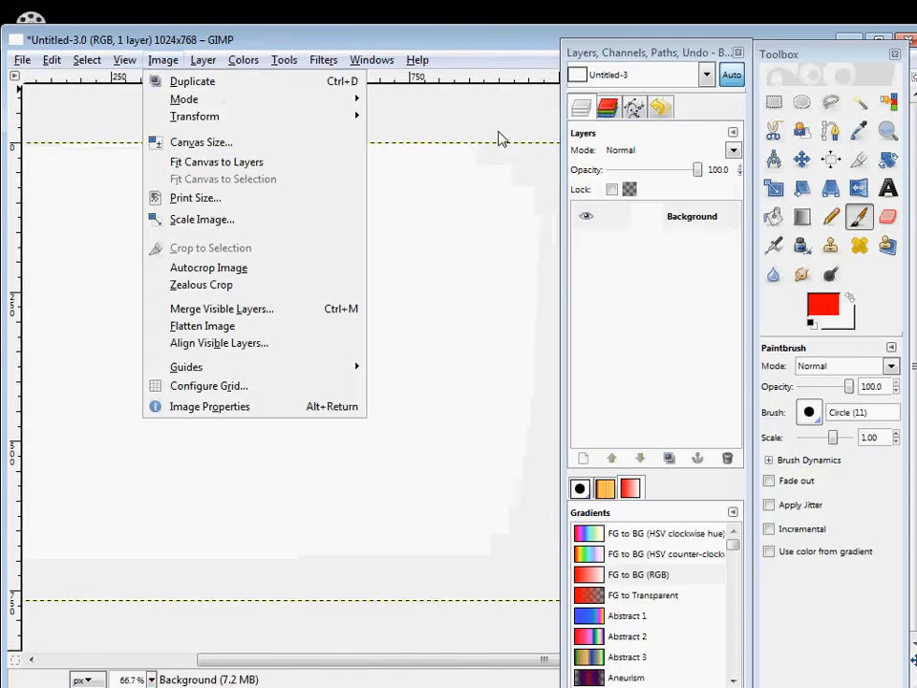
left_click(502, 134)
left_click(888, 188)
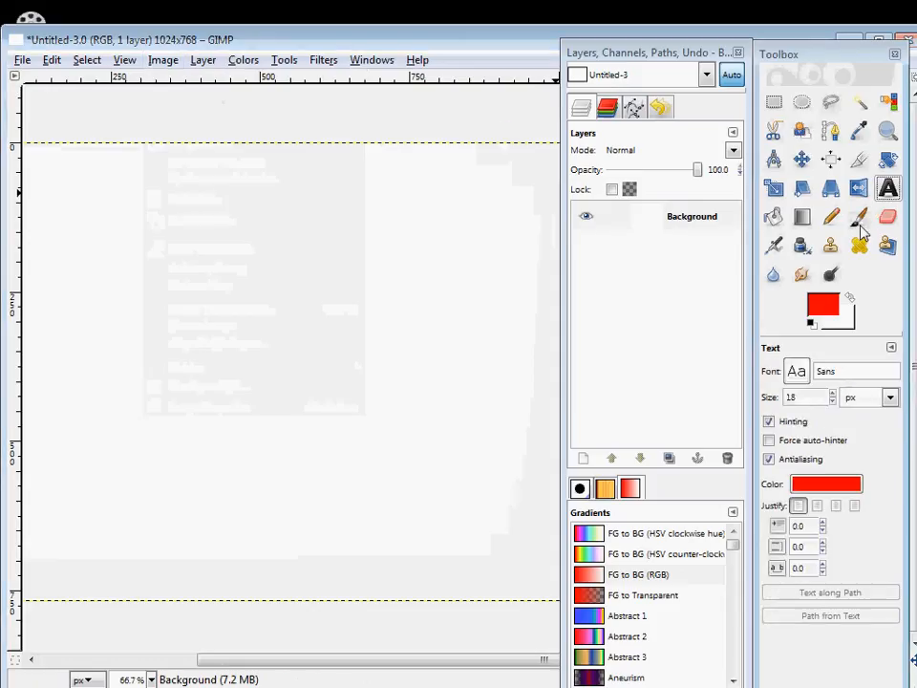
left_click(859, 219)
mouse_move(200, 317)
left_mouse_down()
mouse_move(396, 274)
mouse_move(450, 511)
mouse_move(291, 304)
left_mouse_up()
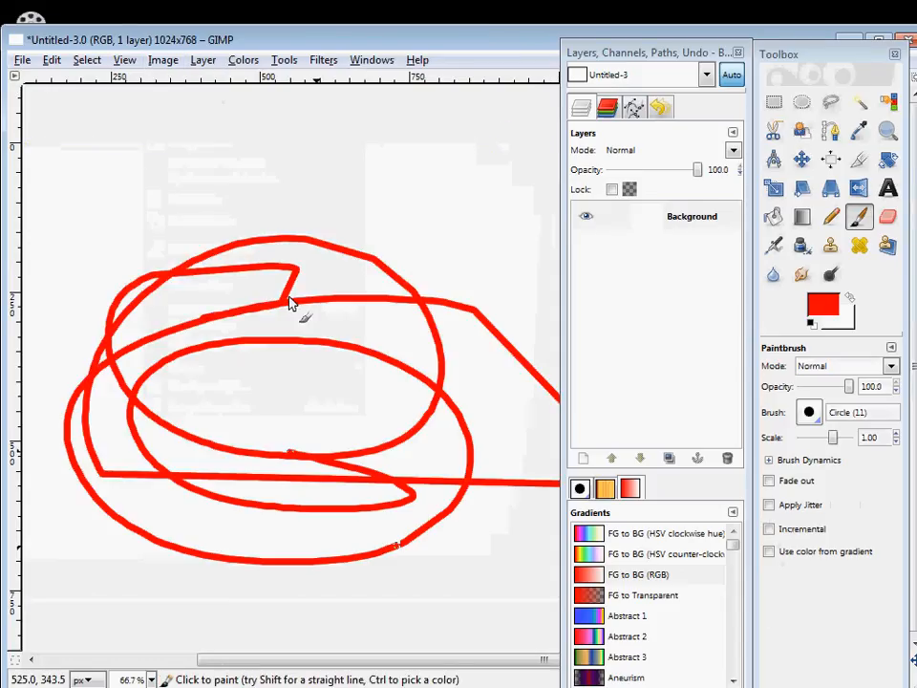
Scale the image down to 242 x 182 pixels, keeping its proportions.
left_click(162, 59)
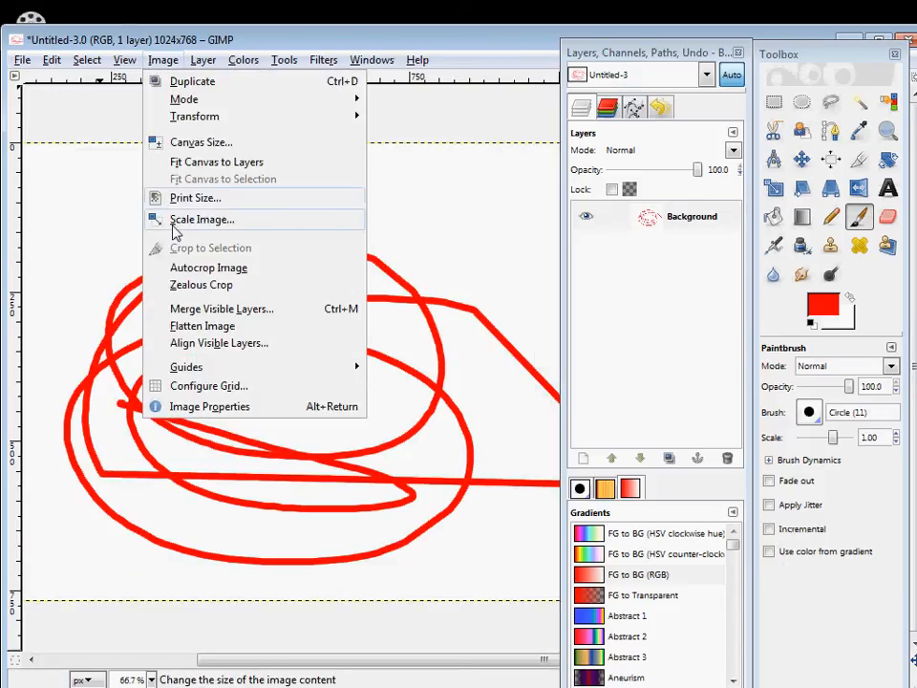
left_click(179, 223)
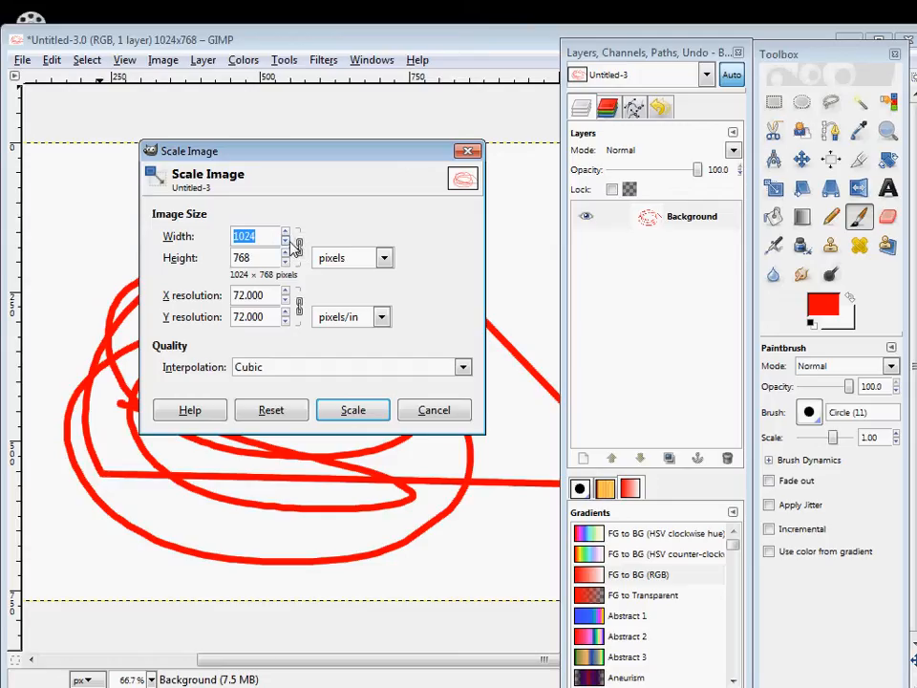
left_click_drag(286, 241, 285, 241)
left_click(352, 410)
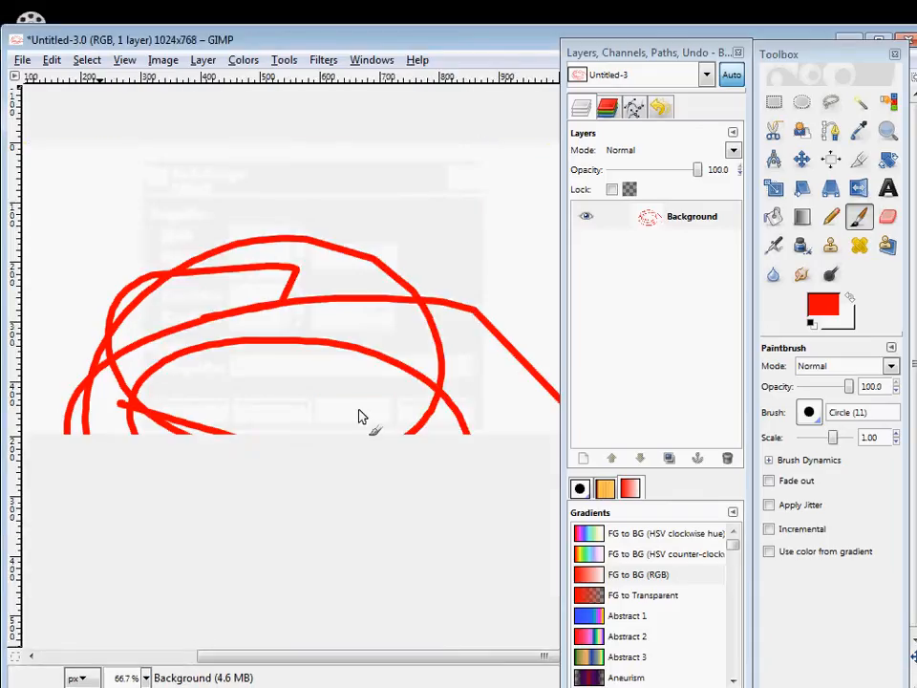
left_click_drag(279, 366, 265, 293)
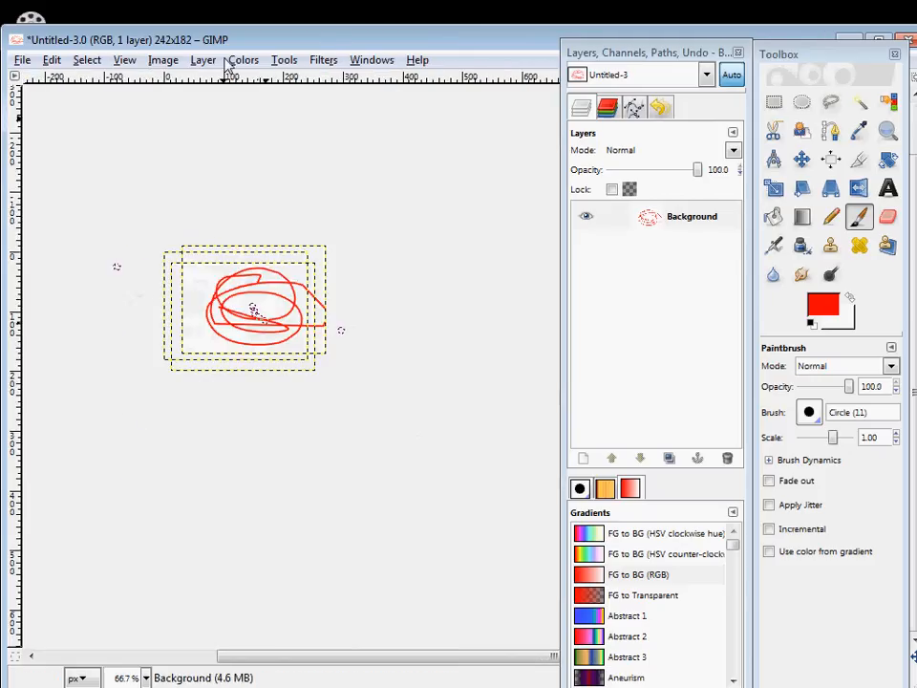
Open the IWarp distortion filter and push parts of the red loops around in its preview.
left_click(196, 61)
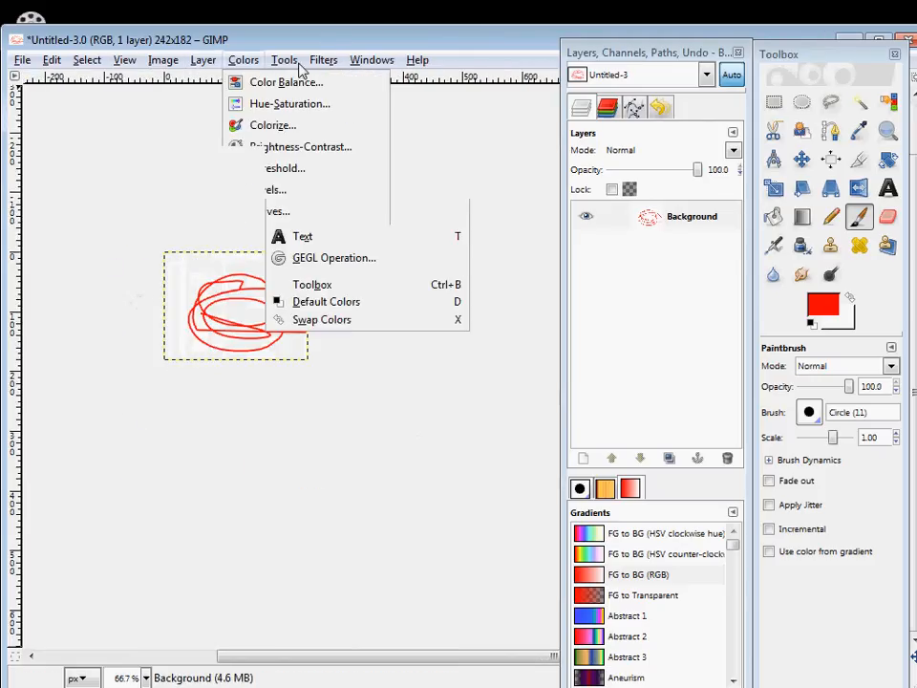
mouse_move(321, 59)
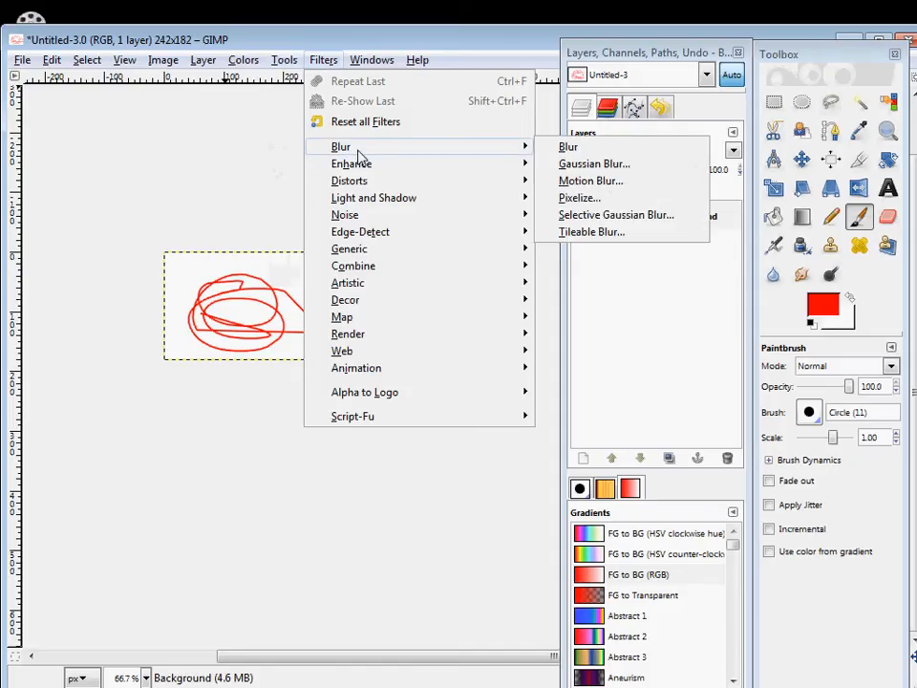
mouse_move(356, 171)
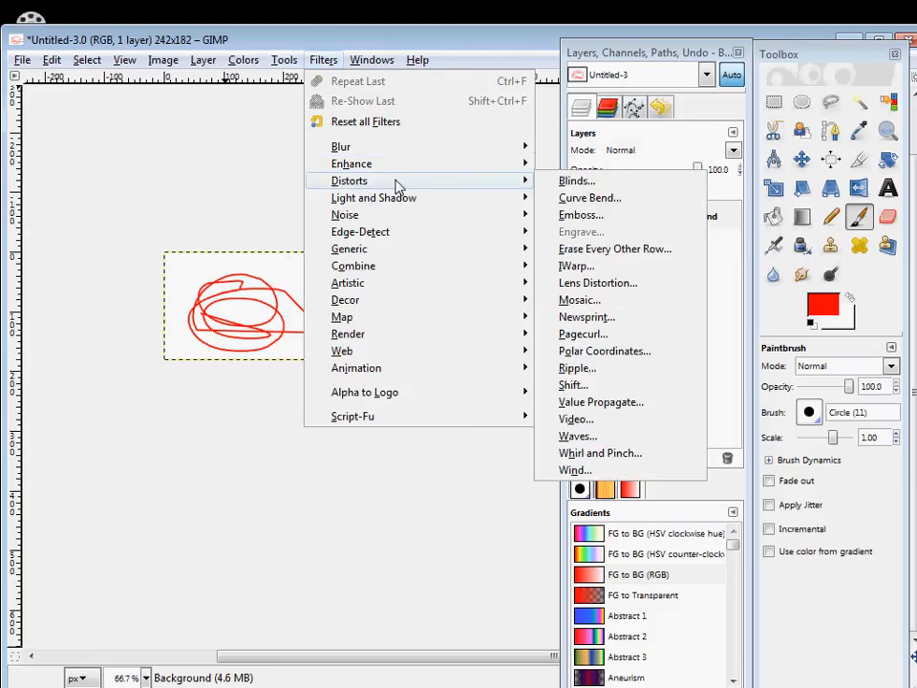
left_click(629, 271)
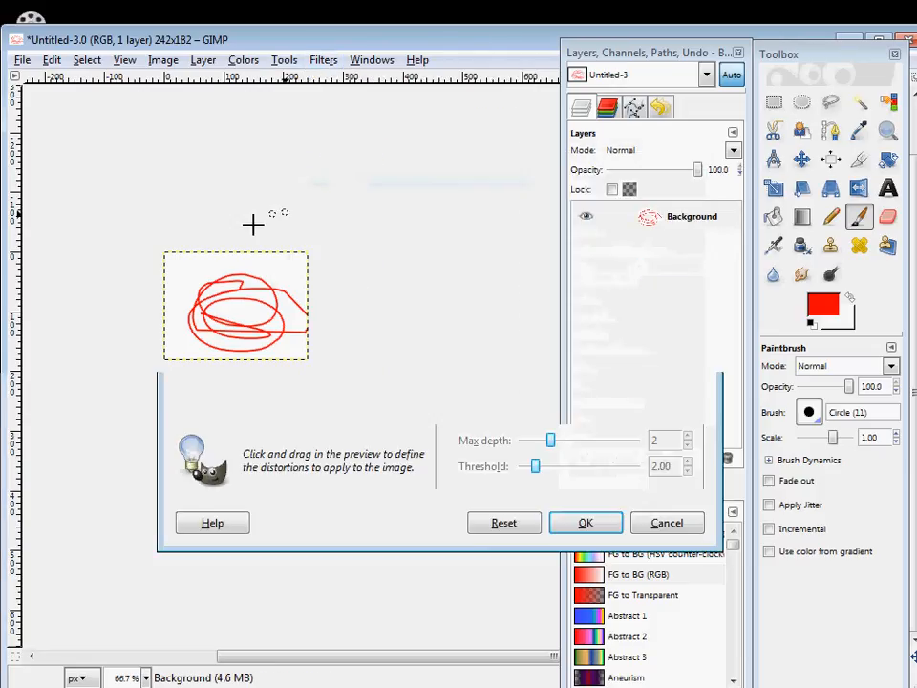
mouse_move(268, 239)
left_mouse_down()
mouse_move(219, 276)
mouse_move(296, 282)
mouse_move(304, 245)
mouse_move(249, 263)
mouse_move(338, 322)
mouse_move(263, 287)
mouse_move(222, 298)
mouse_move(262, 276)
left_mouse_up()
Distort the loops further in the IWarp preview using the Grow and Shrink deform modes.
left_click(466, 278)
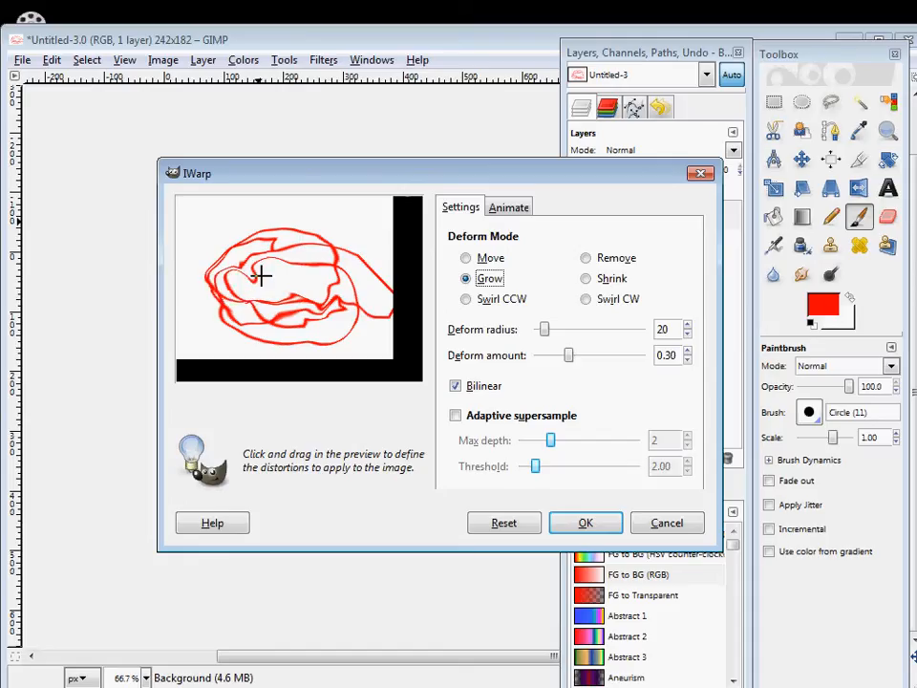
left_click(586, 279)
left_click_drag(341, 299, 269, 303)
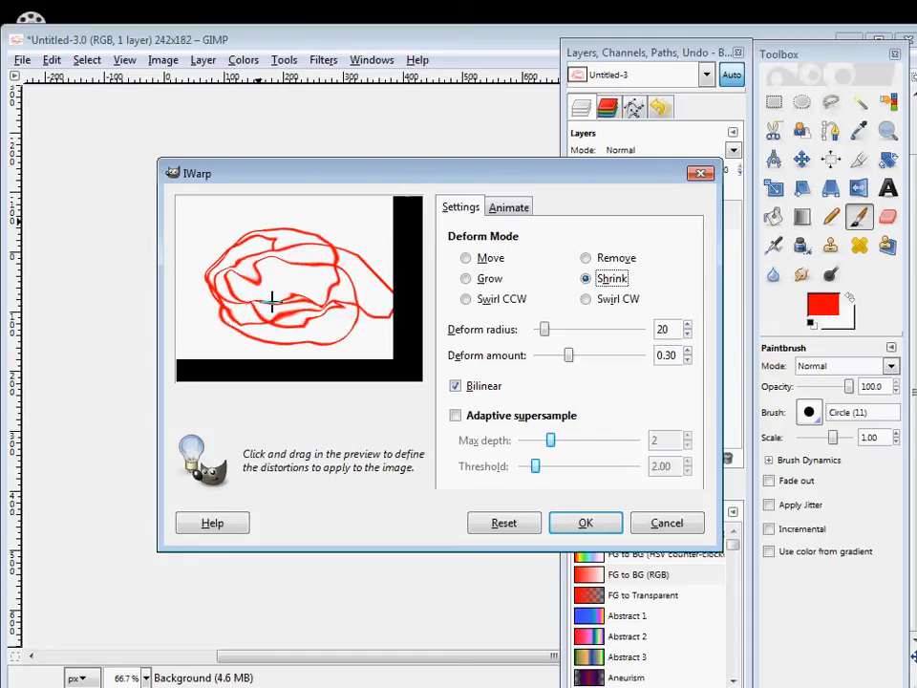
Swirl the loops all over in the preview with the Swirl CCW deform mode, and apply the IWarp filter.
left_click(466, 299)
mouse_move(340, 246)
left_mouse_down()
mouse_move(295, 247)
mouse_move(283, 295)
mouse_move(298, 303)
mouse_move(345, 277)
mouse_move(314, 262)
left_mouse_up()
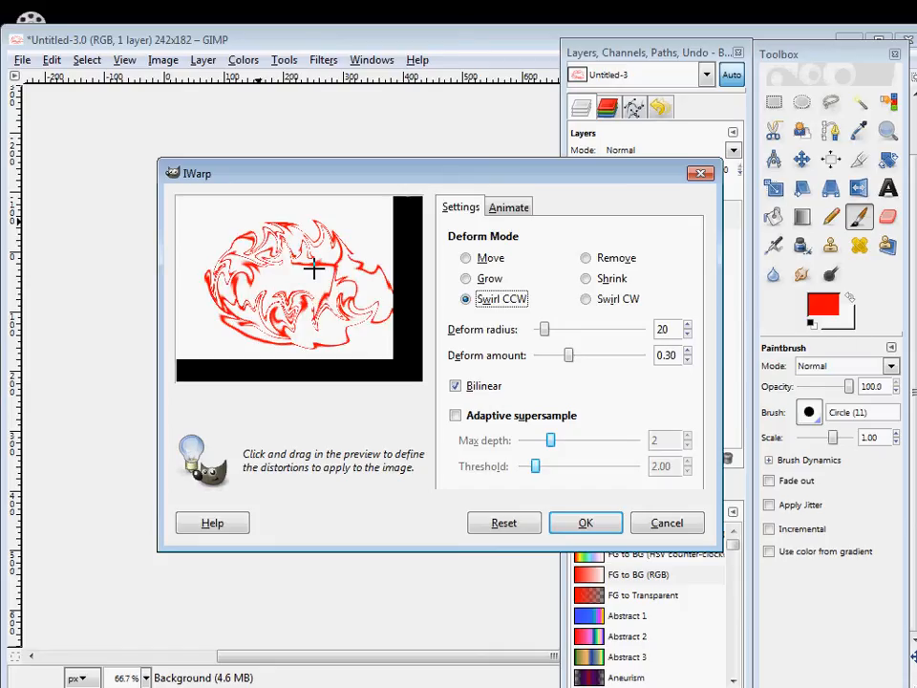
left_click(583, 523)
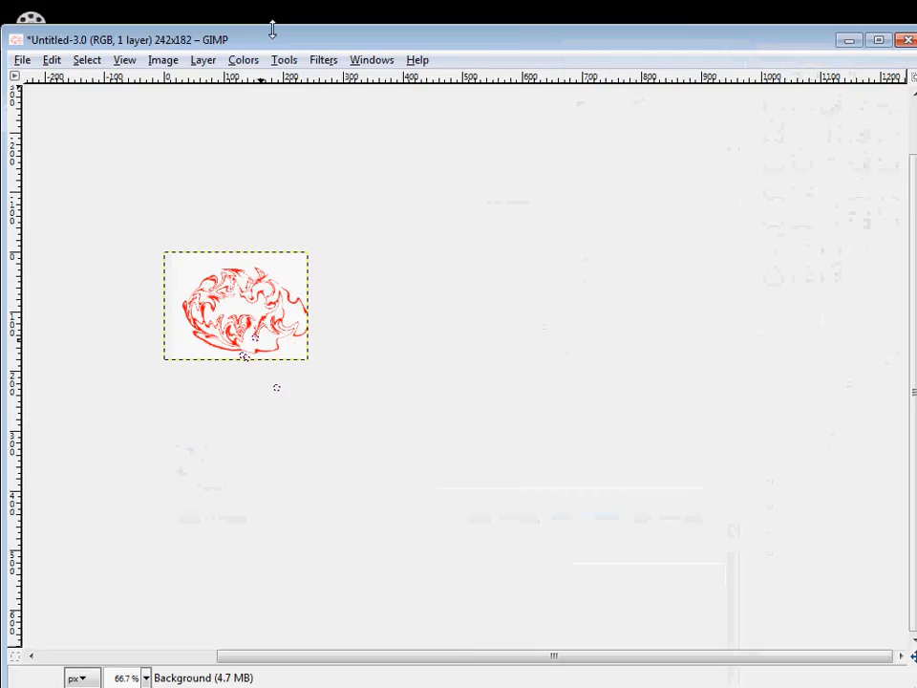
Open the Flame nature render filter for the warped image.
left_click(321, 59)
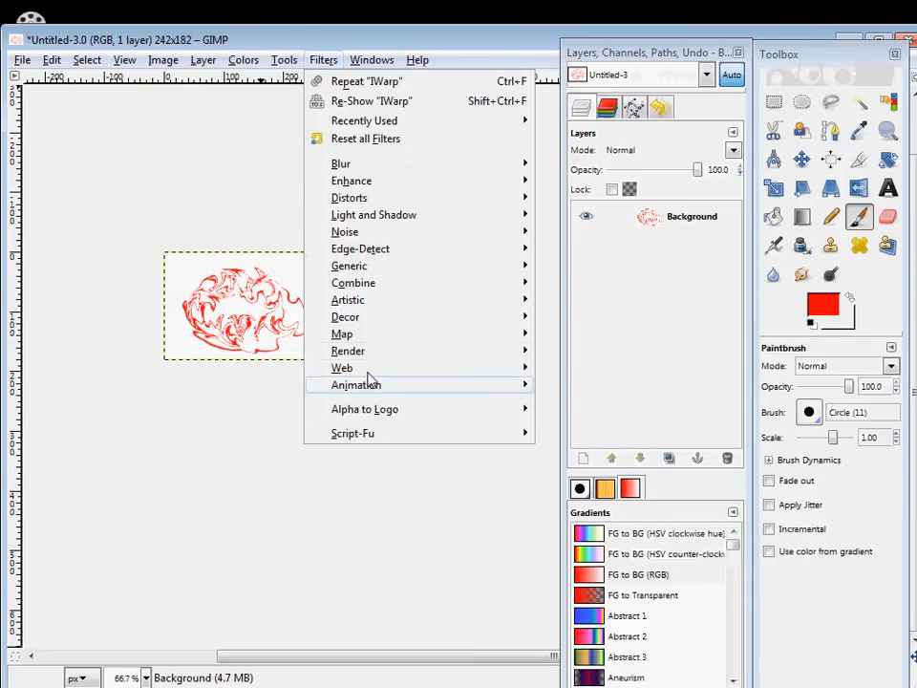
mouse_move(478, 385)
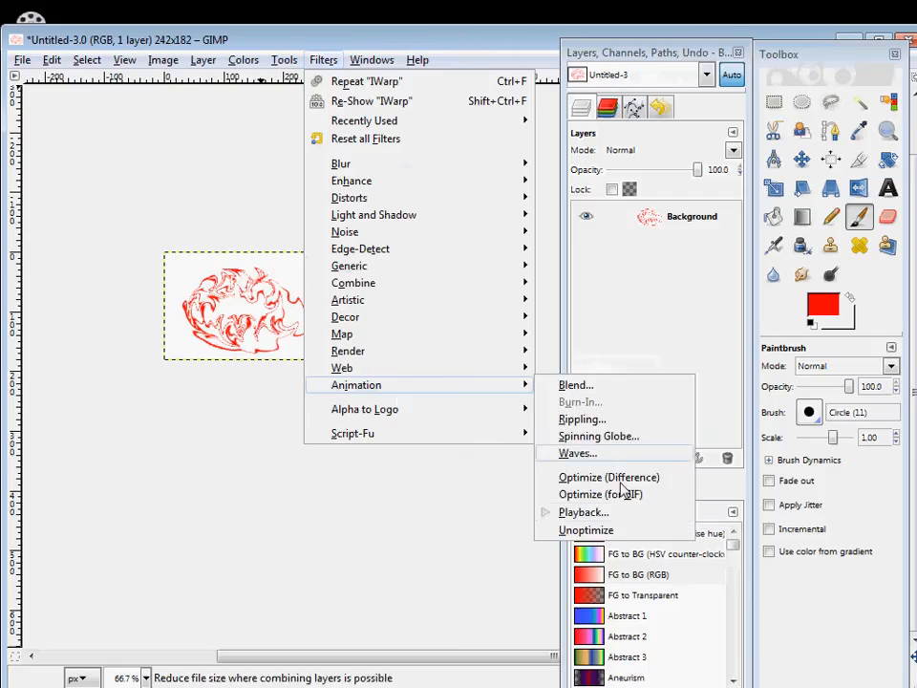
mouse_move(396, 351)
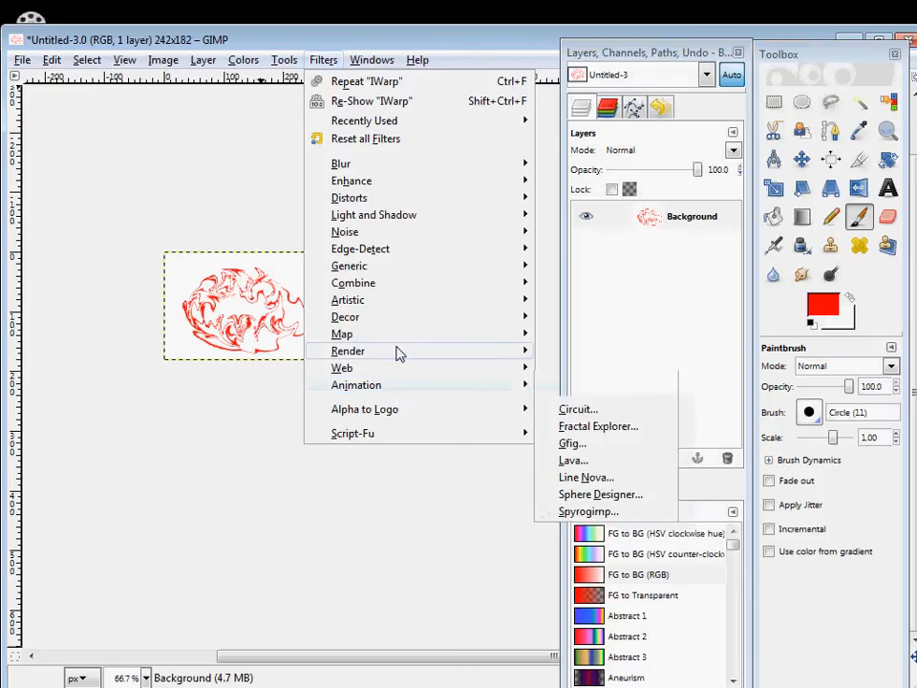
mouse_move(604, 352)
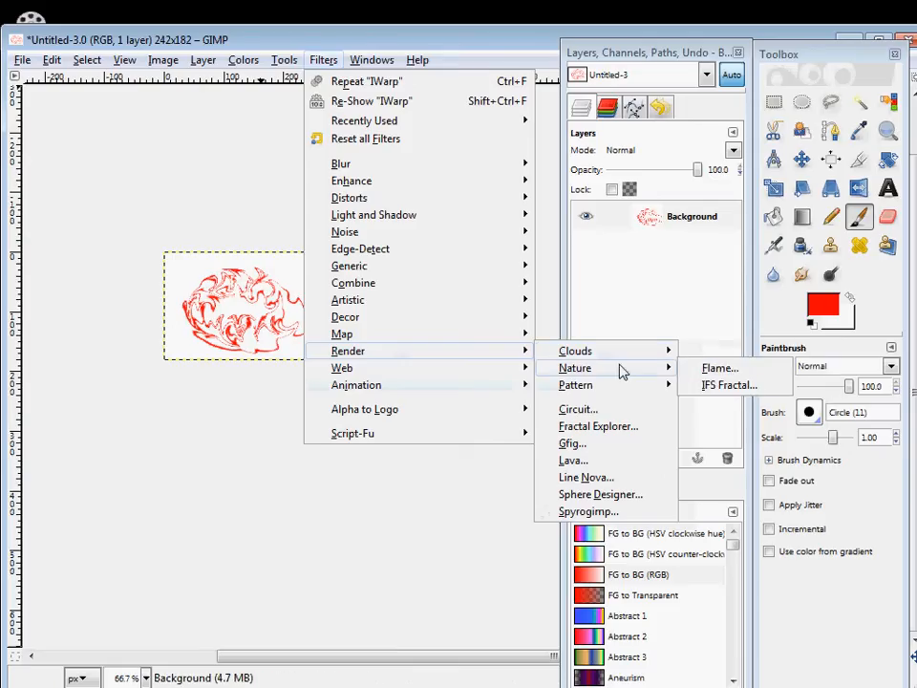
mouse_move(627, 372)
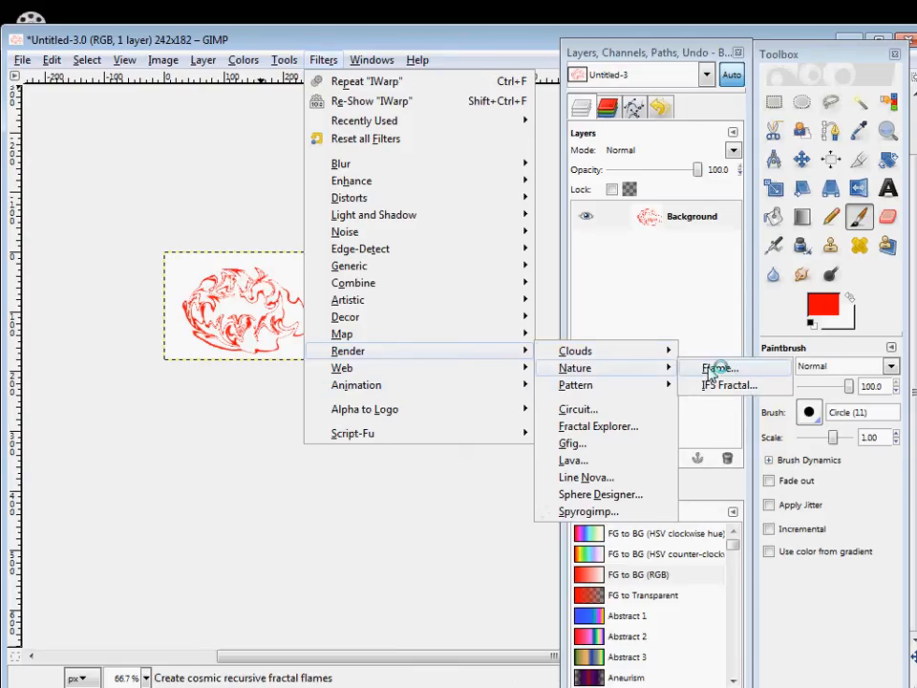
left_click(712, 367)
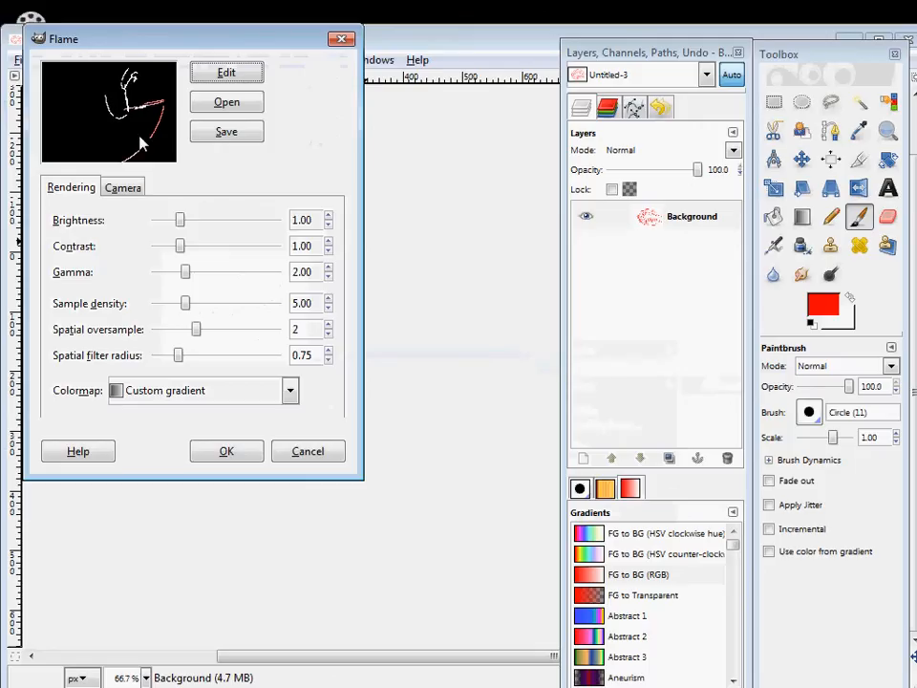
Edit the flame by trying the Waves variation and switching to another one, and render it over the warped drawing.
left_click(214, 76)
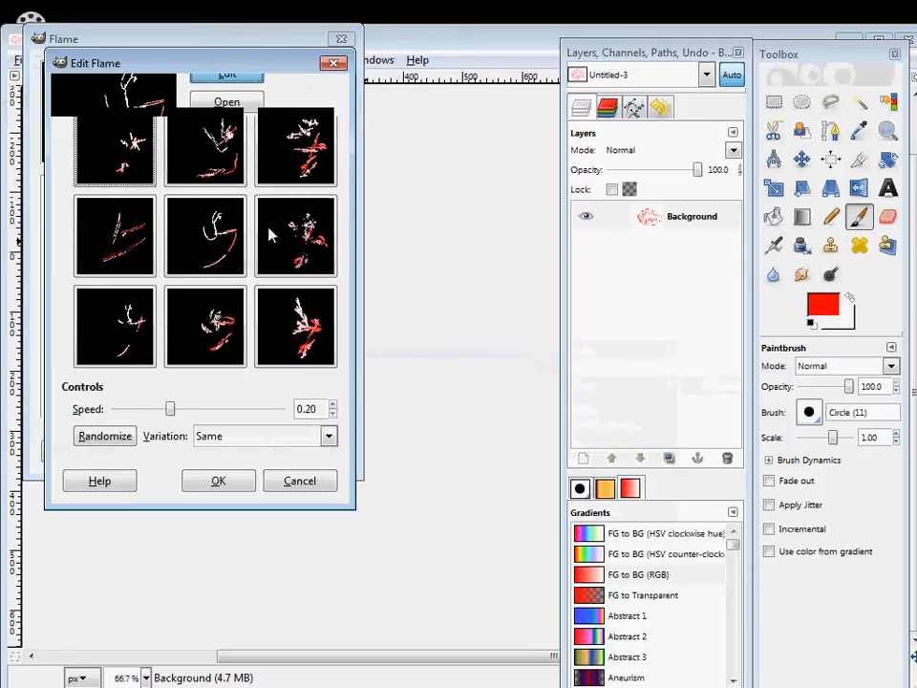
left_click(240, 441)
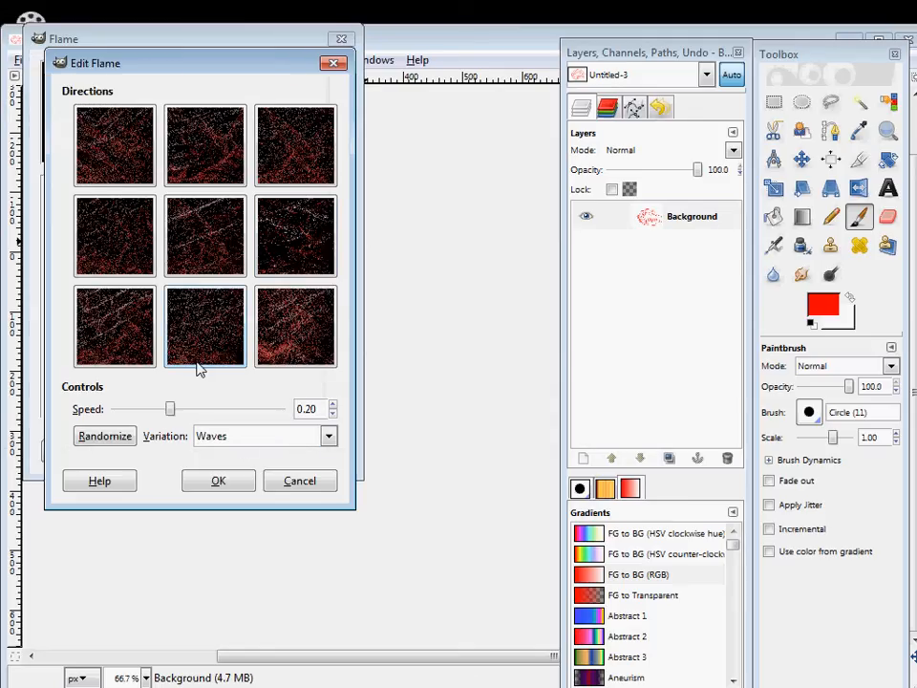
left_click(235, 438)
left_click(241, 266)
left_click(235, 485)
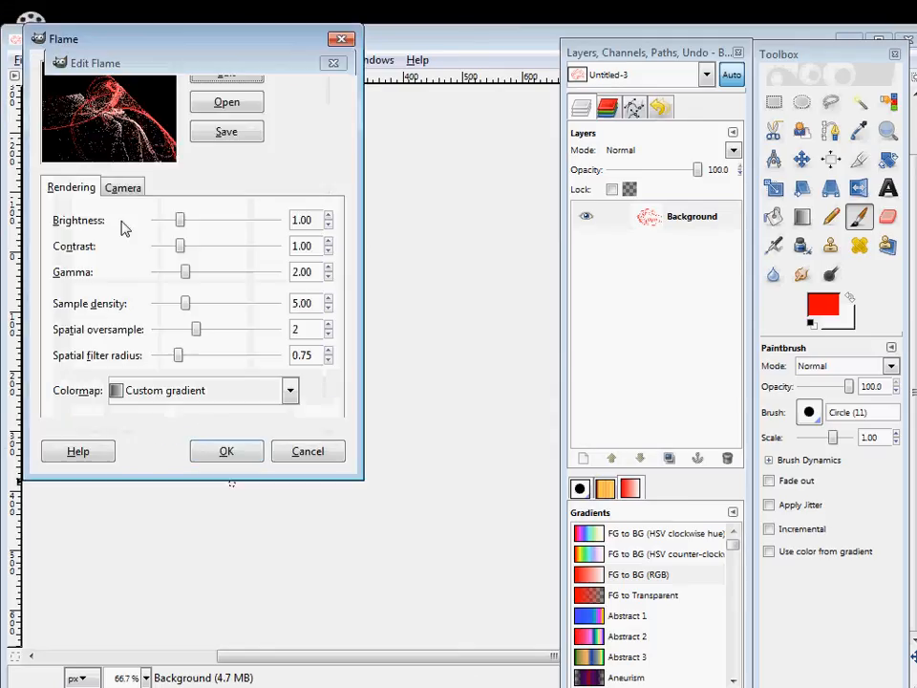
left_click(216, 453)
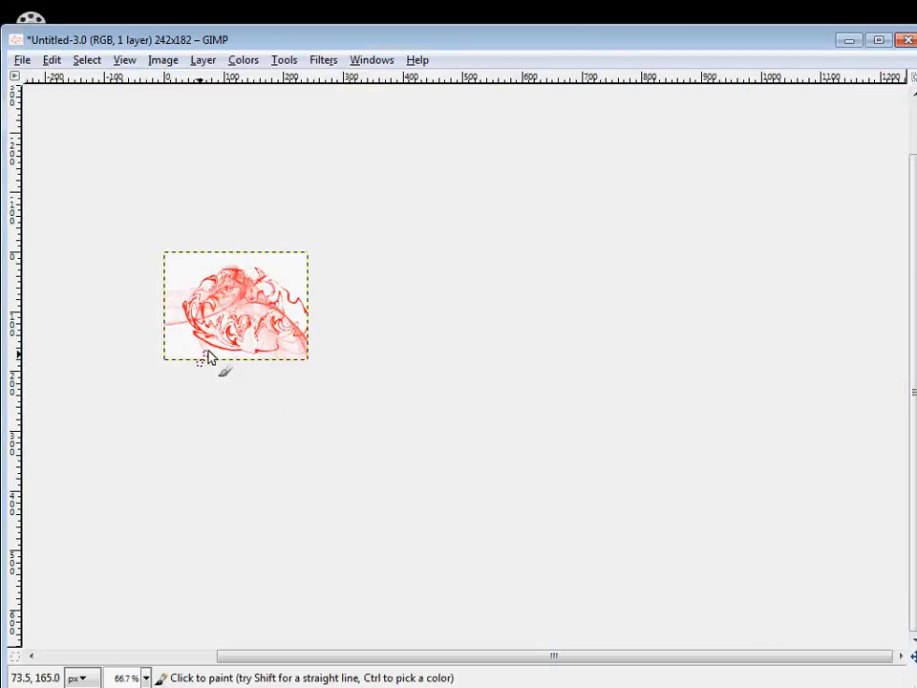
Colorize the image blue-violet with hue 253, saturation 99 and lightness 5.
left_click(283, 39)
left_click(364, 63)
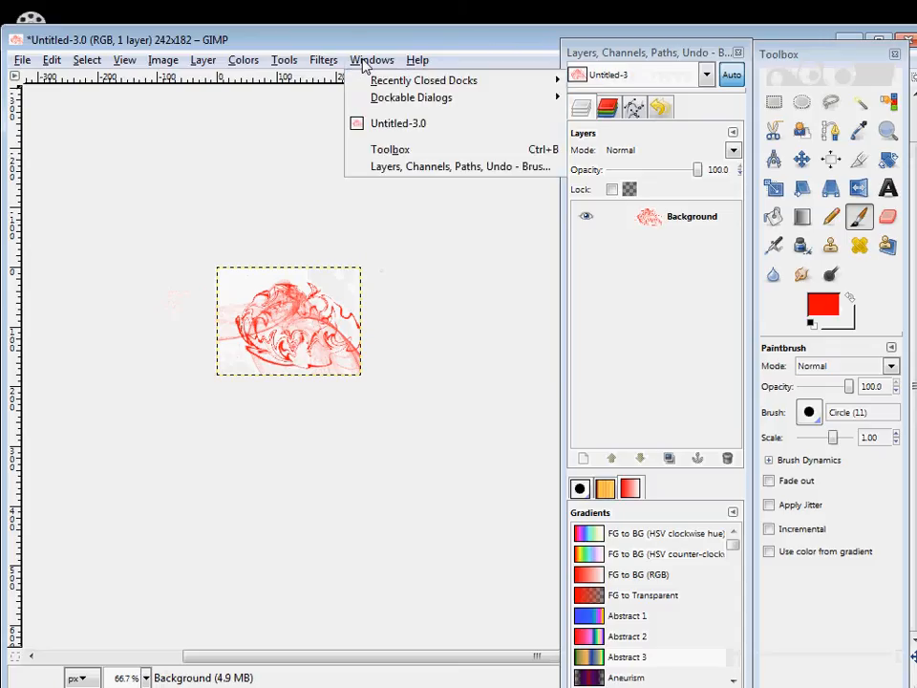
mouse_move(326, 62)
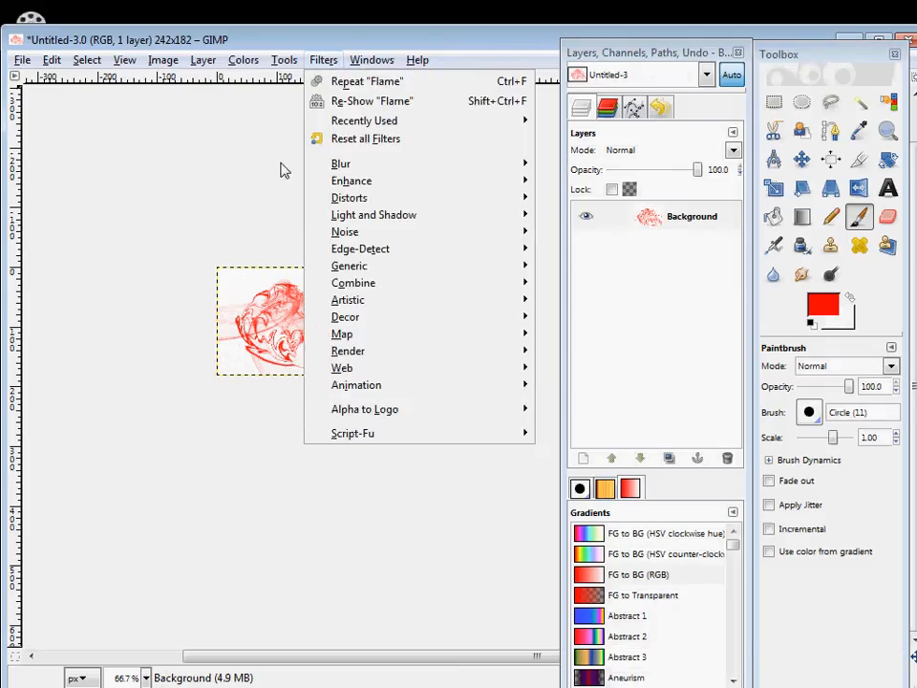
mouse_move(284, 59)
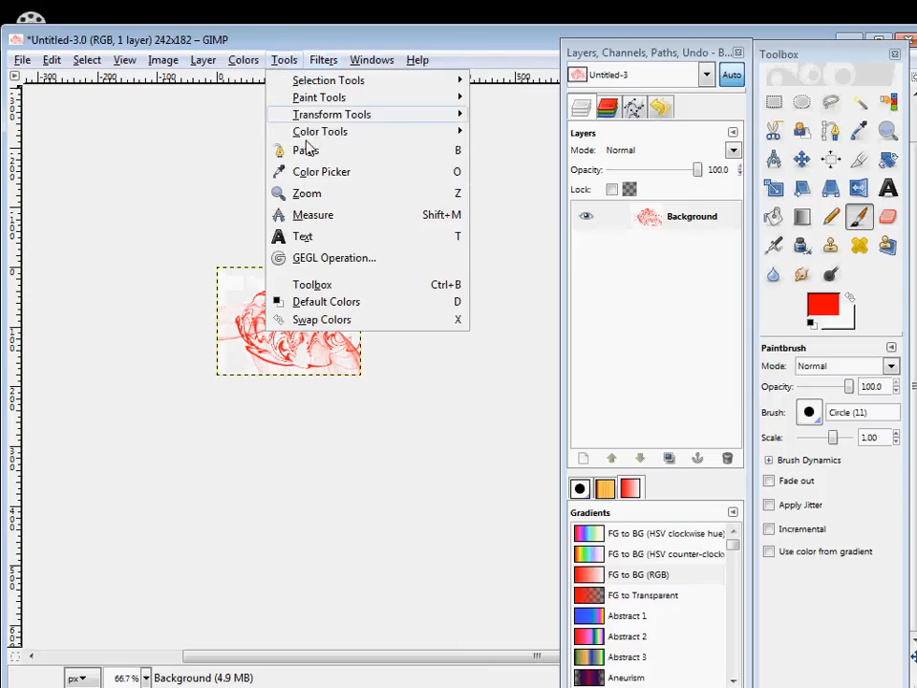
mouse_move(305, 139)
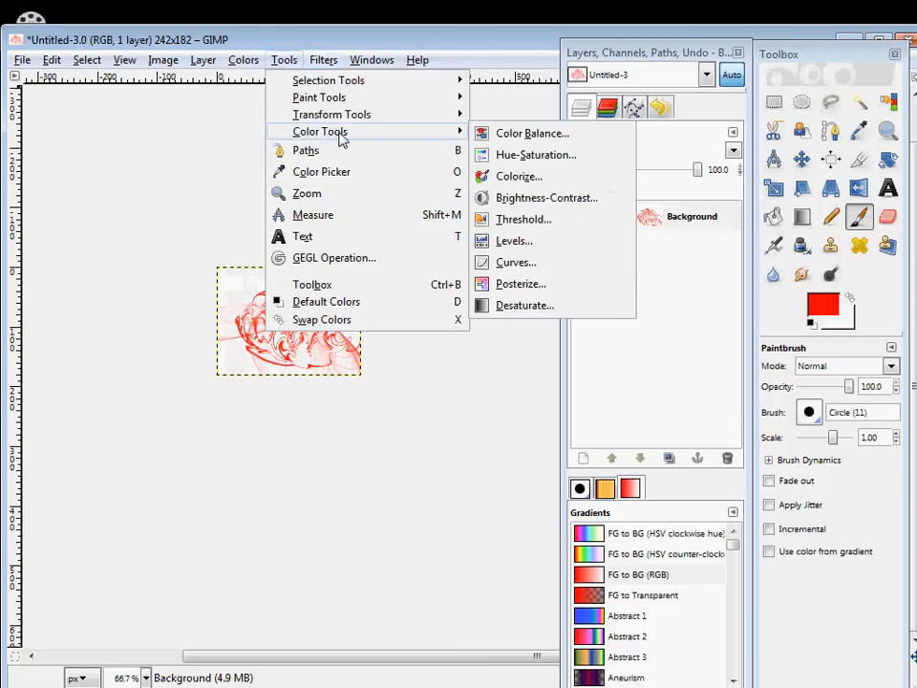
left_click(540, 177)
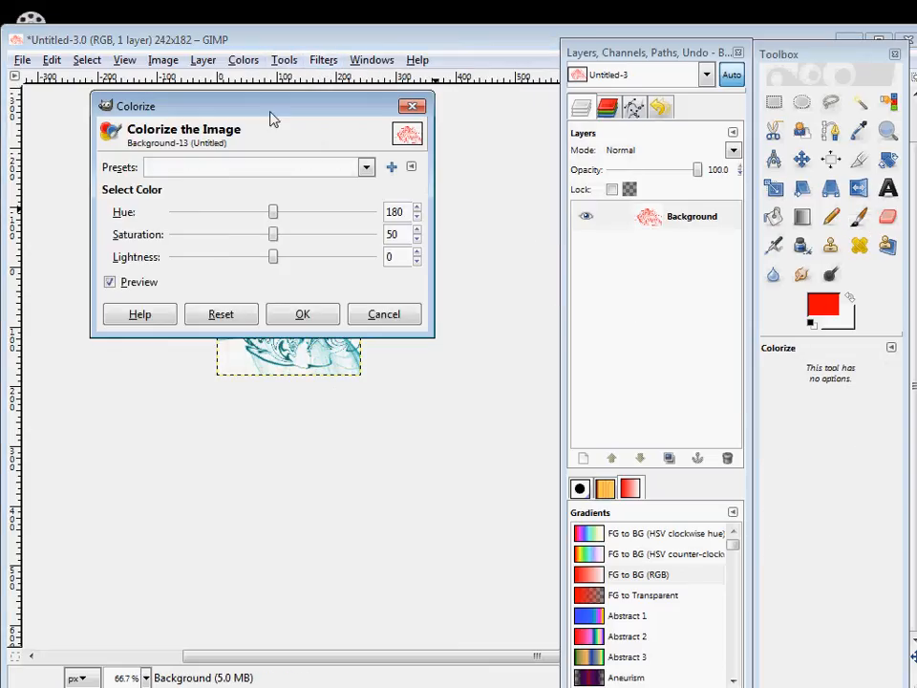
left_click_drag(272, 113, 623, 234)
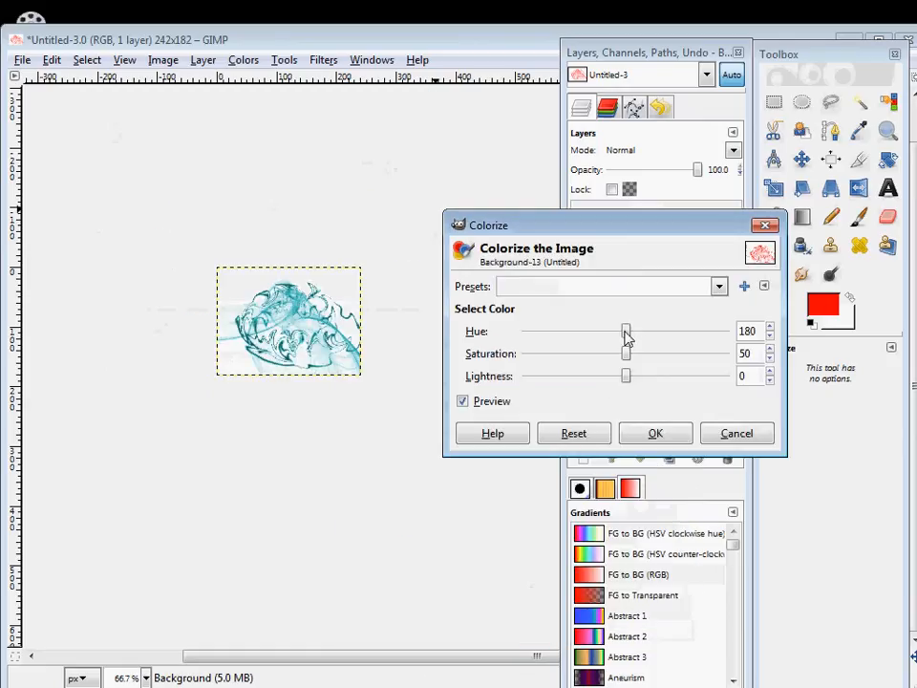
left_click_drag(627, 335, 630, 378)
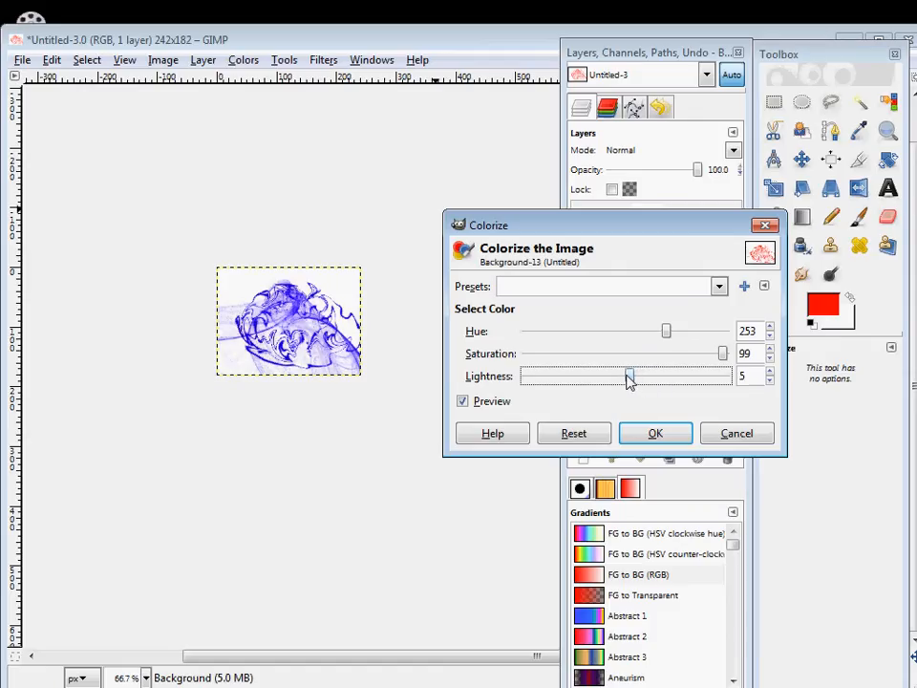
left_click(656, 435)
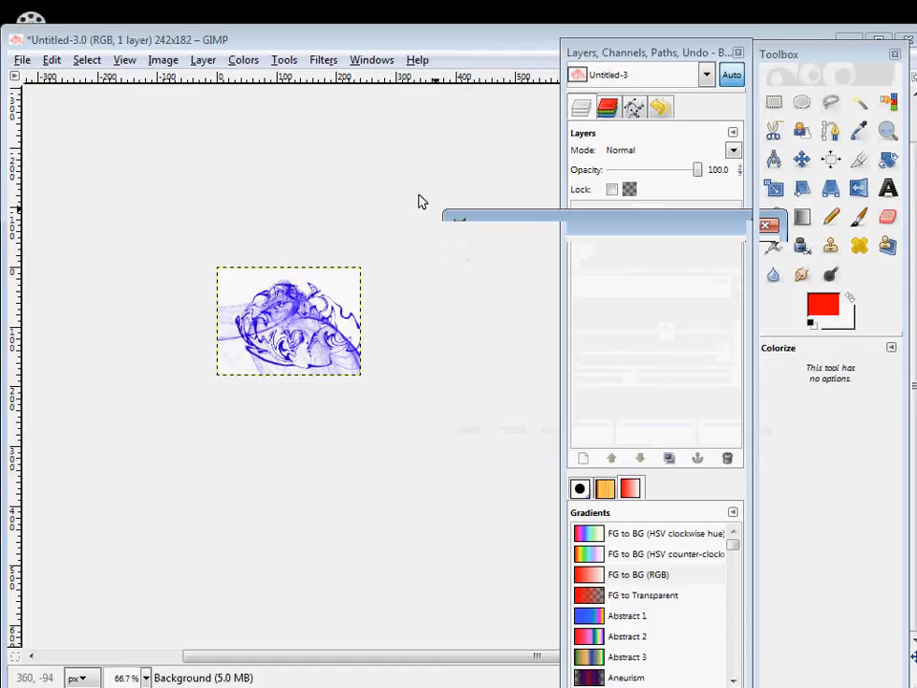
left_click(323, 61)
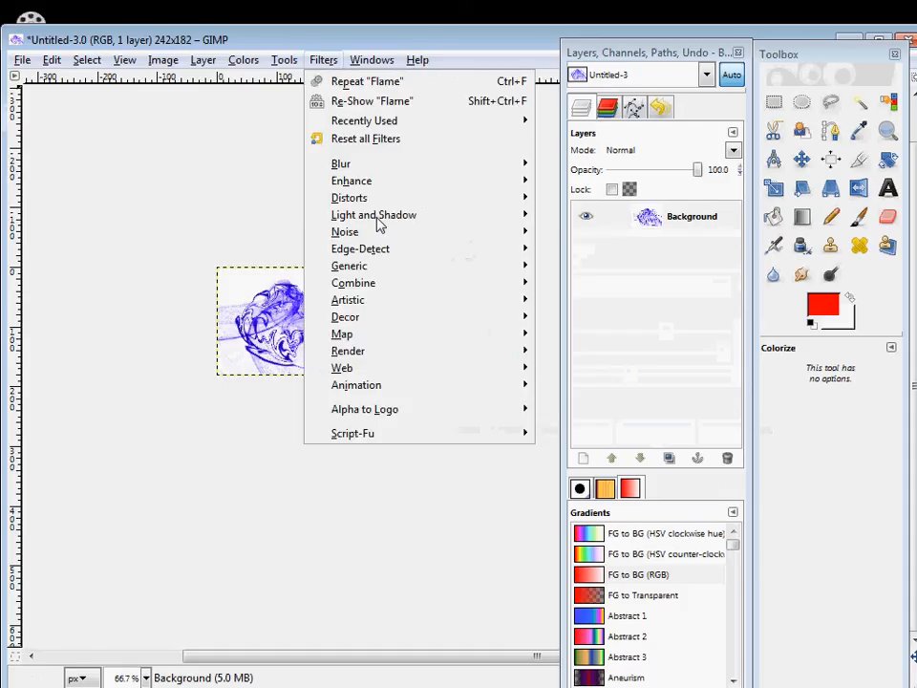
mouse_move(277, 62)
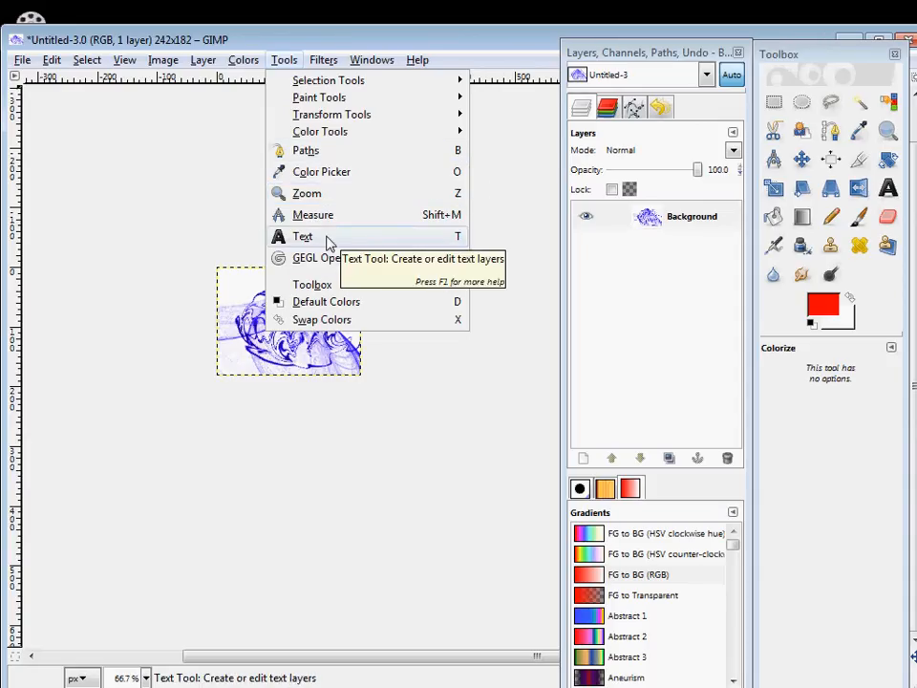
mouse_move(244, 59)
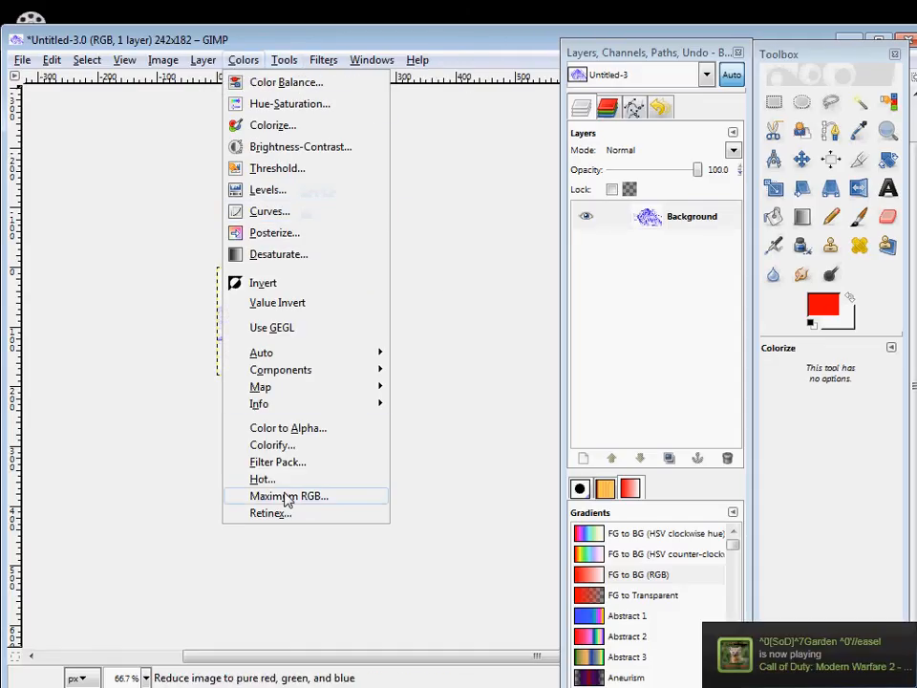
mouse_move(203, 60)
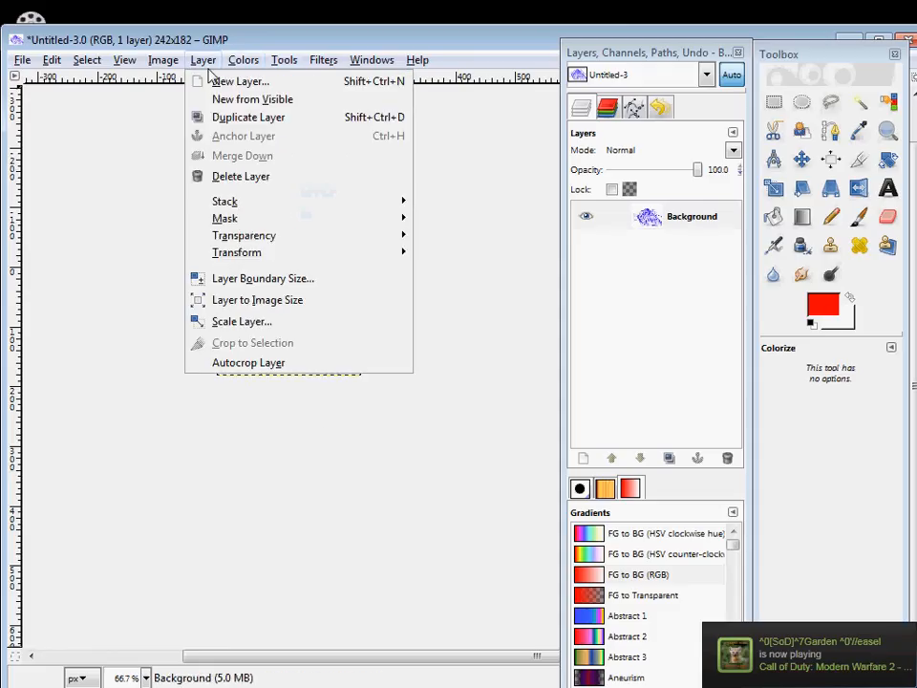
Add a transparent layer and paint the image's upper-right corner red on it with the Circle (11) Paintbrush.
left_click(582, 459)
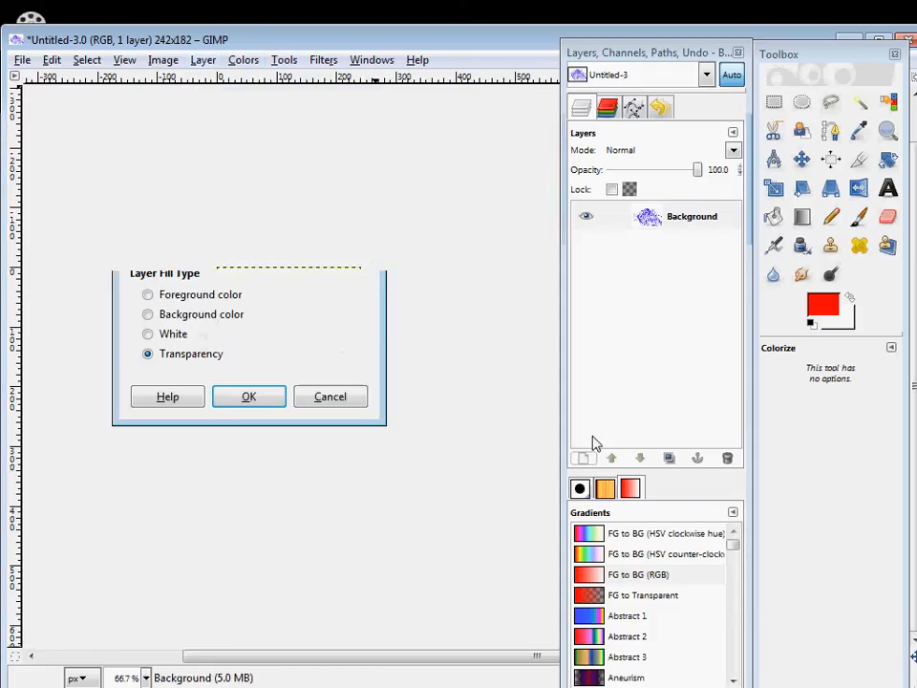
left_click(254, 400)
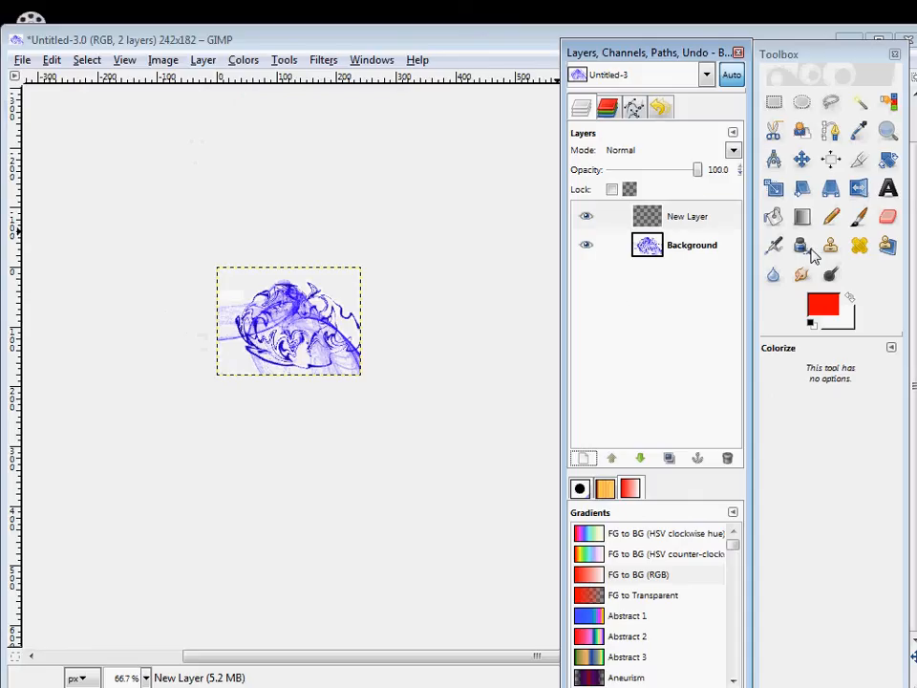
left_click(858, 218)
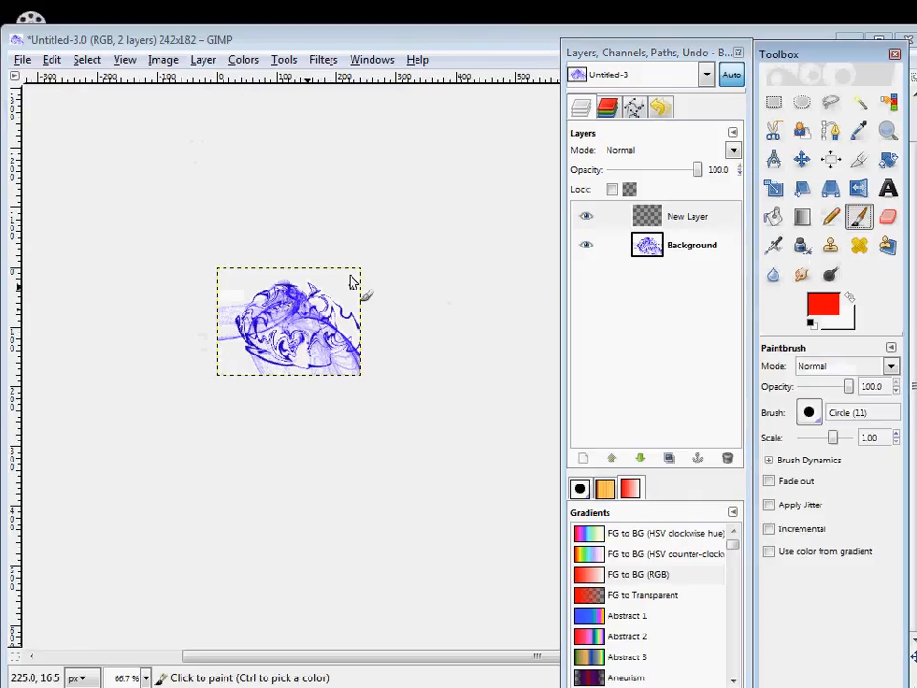
mouse_move(352, 275)
left_mouse_down()
mouse_move(326, 257)
mouse_move(369, 287)
left_mouse_up()
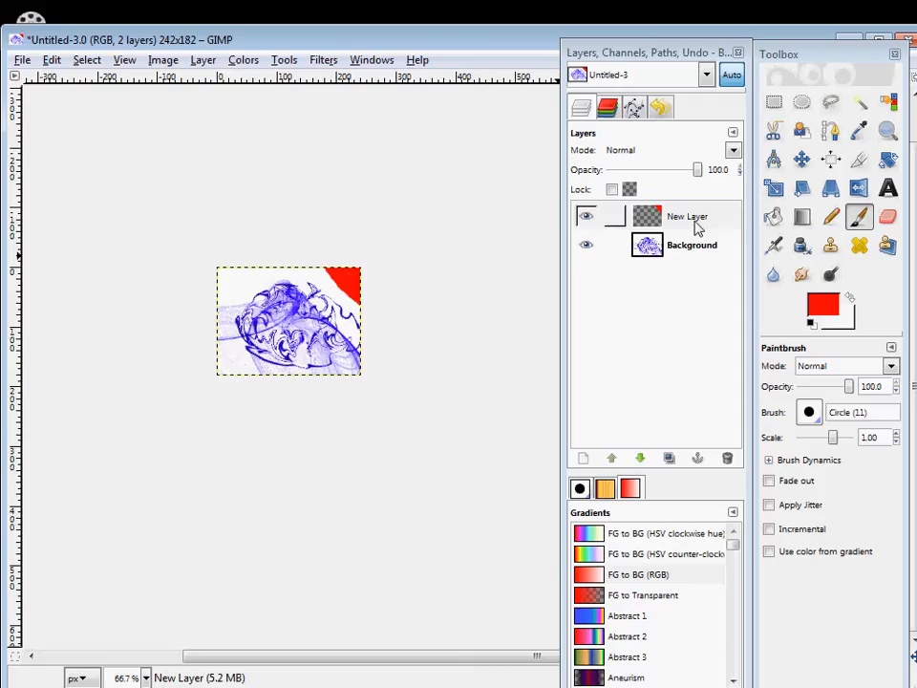
Add another transparent layer, reset to the default colors, and paint black over the red corner on it.
left_click(583, 460)
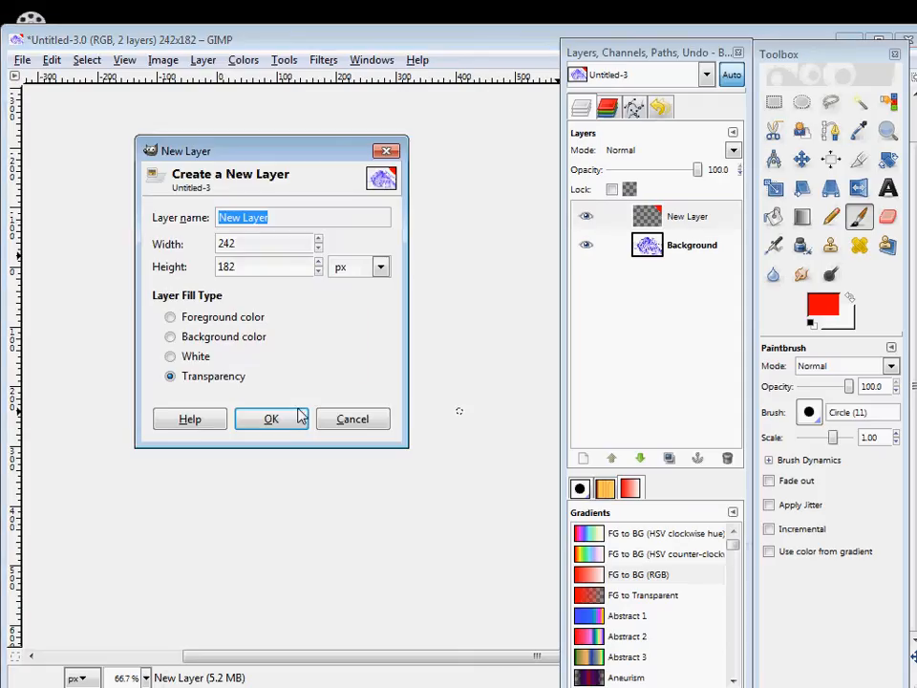
left_click(272, 420)
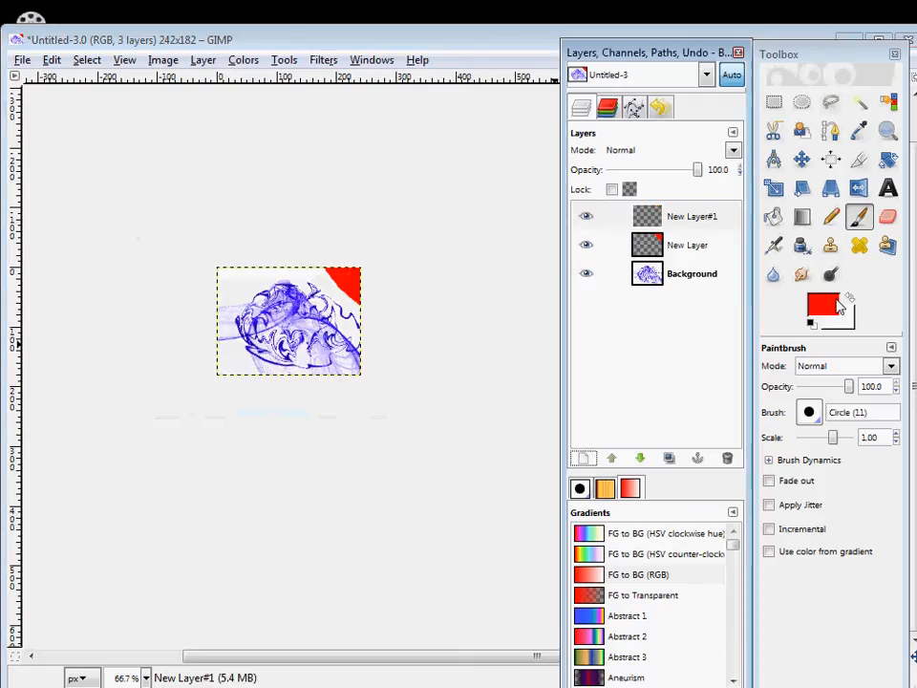
left_click(811, 322)
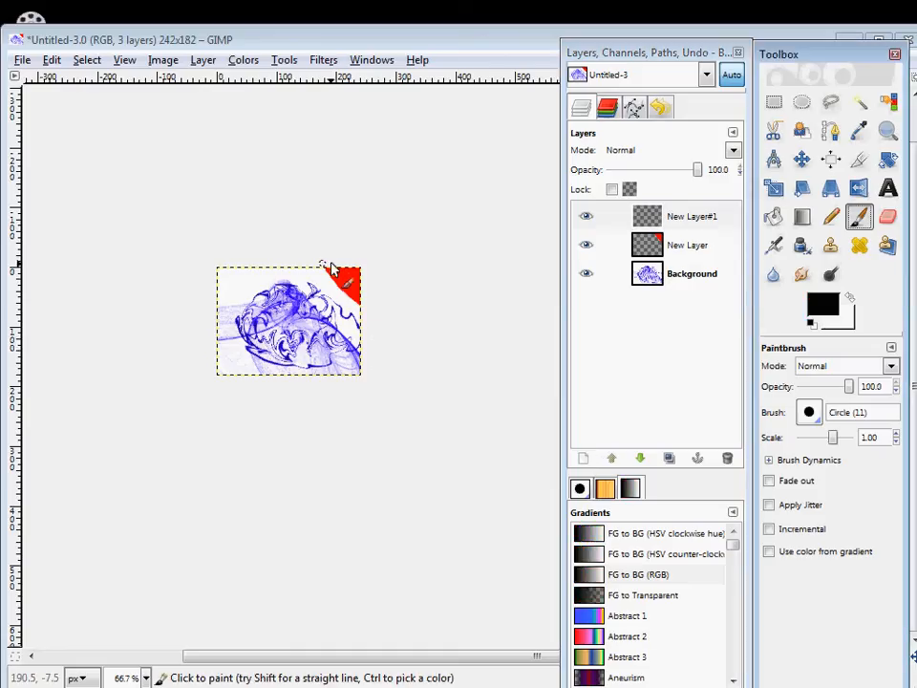
mouse_move(374, 303)
left_mouse_down()
mouse_move(348, 267)
mouse_move(375, 286)
mouse_move(363, 299)
mouse_move(362, 274)
mouse_move(344, 288)
mouse_move(357, 311)
mouse_move(331, 283)
left_mouse_up()
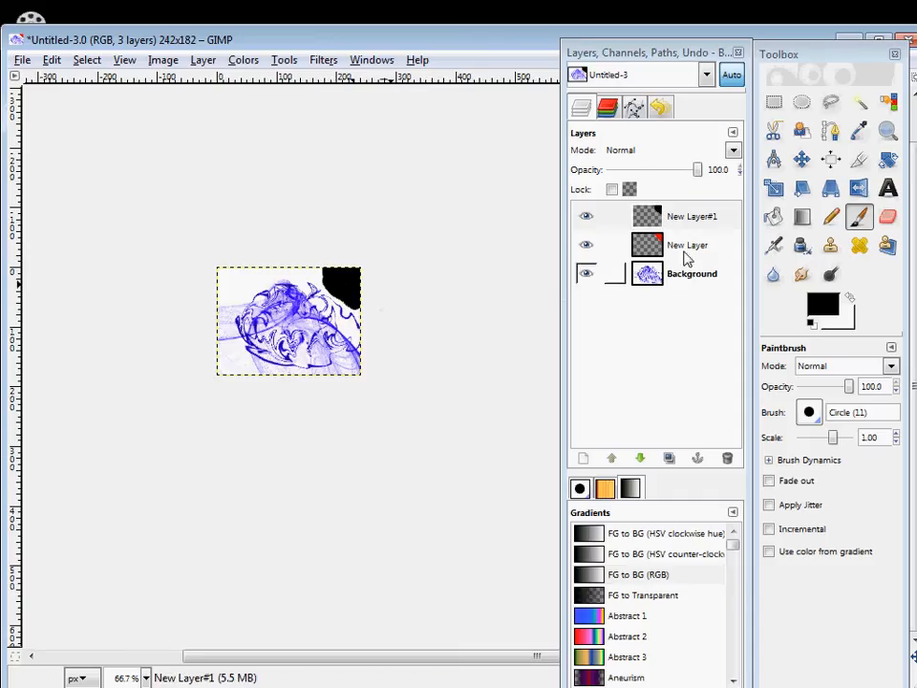
Select the red-painted layer and toggle layer visibility off and on to compare the stacked layers.
mouse_move(688, 250)
left_mouse_down()
mouse_move(692, 213)
mouse_move(675, 204)
mouse_move(706, 229)
mouse_move(673, 248)
mouse_move(683, 219)
mouse_move(690, 283)
left_mouse_up()
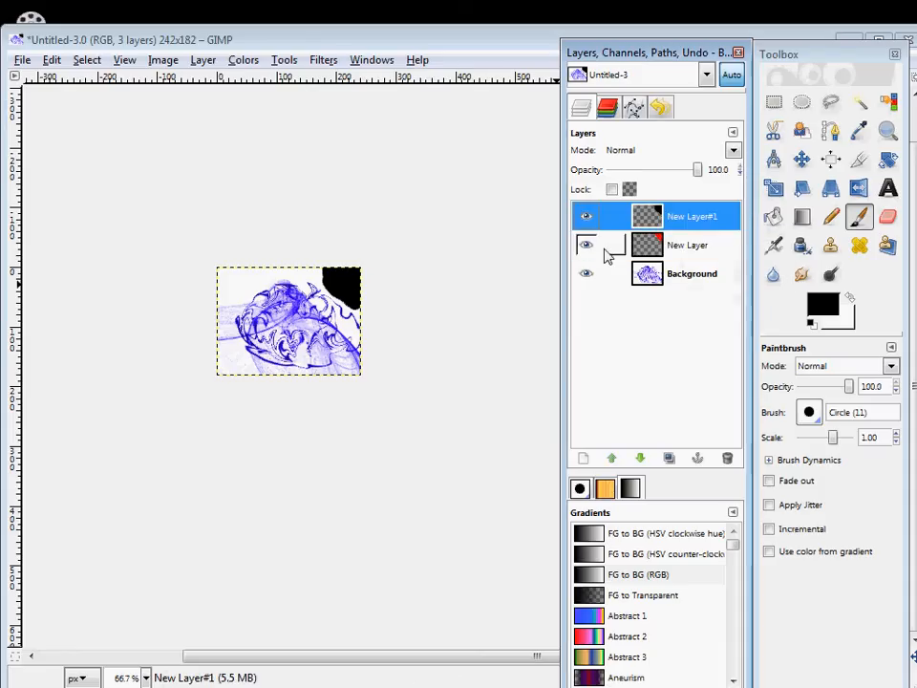
left_click(52, 59)
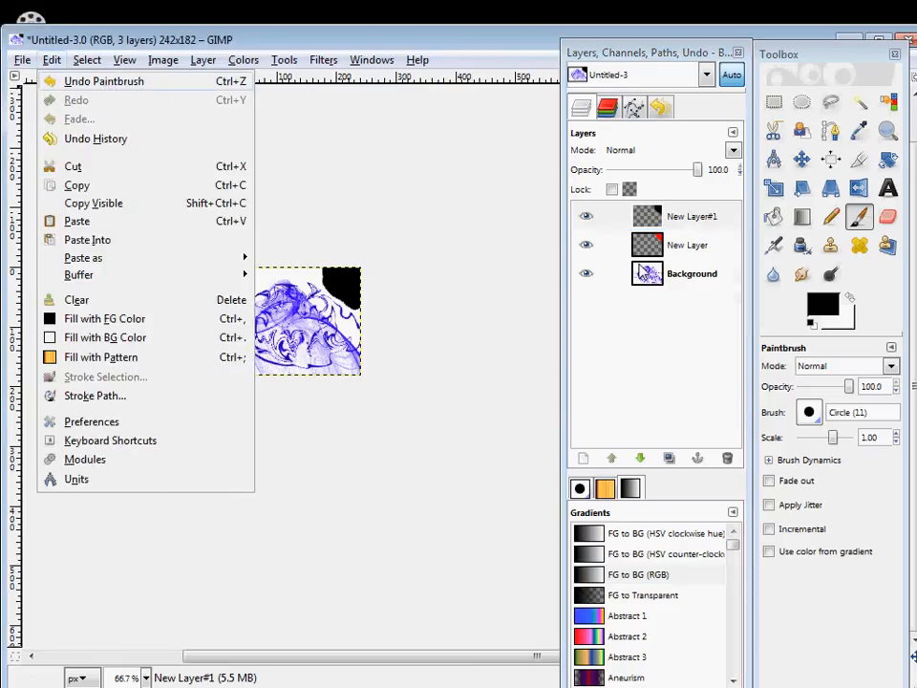
left_click(688, 248)
left_click(688, 246)
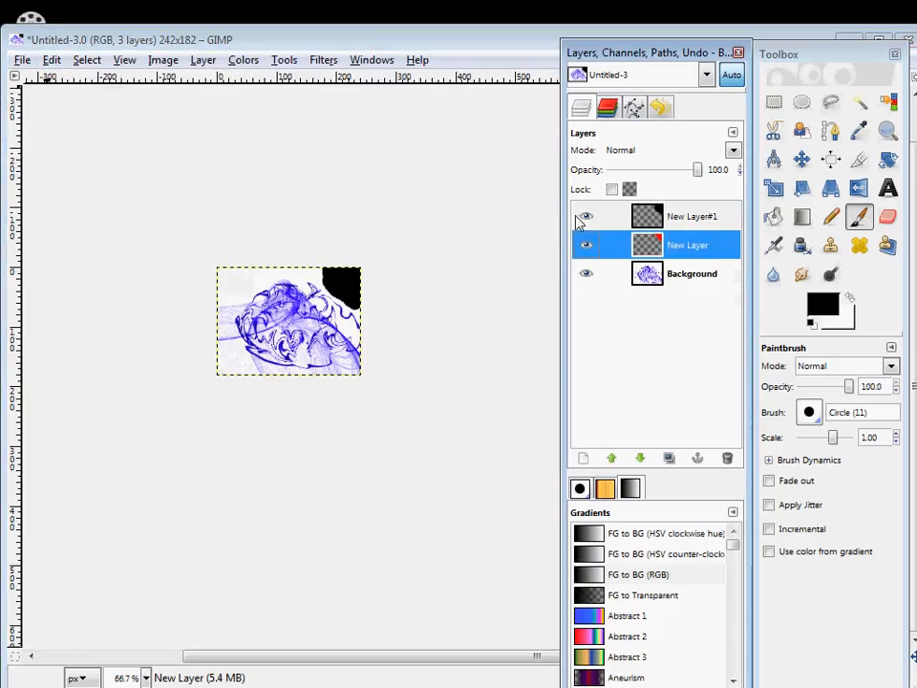
mouse_move(655, 221)
left_mouse_down()
mouse_move(711, 267)
mouse_move(674, 251)
mouse_move(660, 220)
left_mouse_up()
double_click(705, 249)
left_click(708, 249)
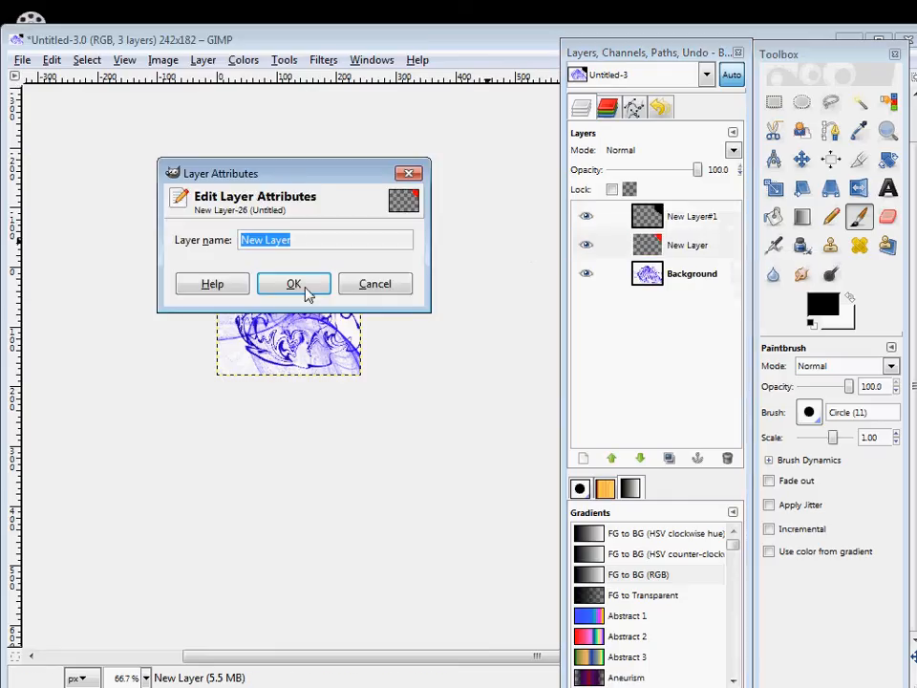
left_click(306, 288)
double_click(646, 245)
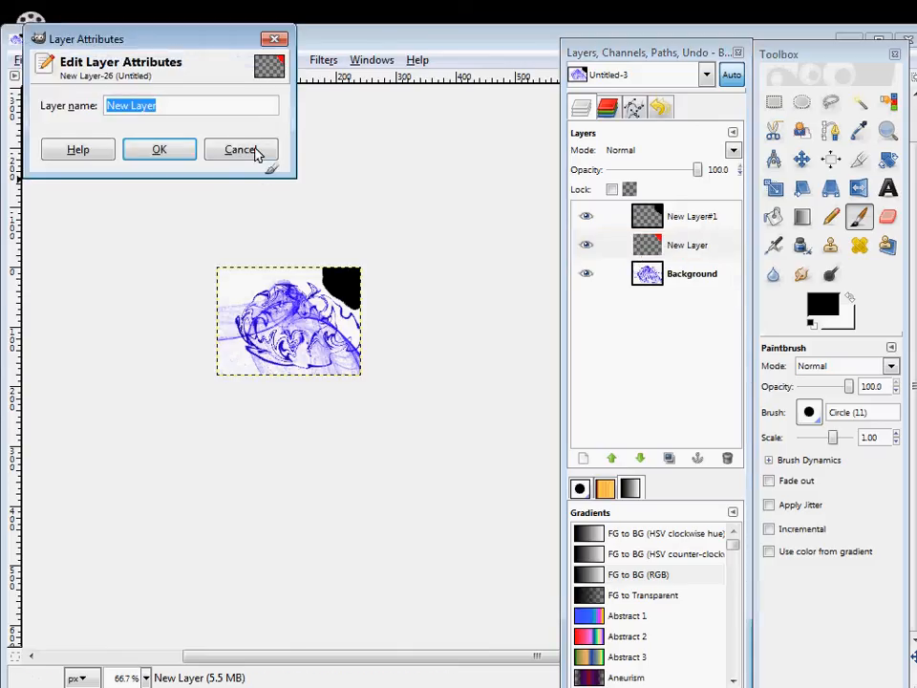
left_click(251, 151)
left_click(87, 59)
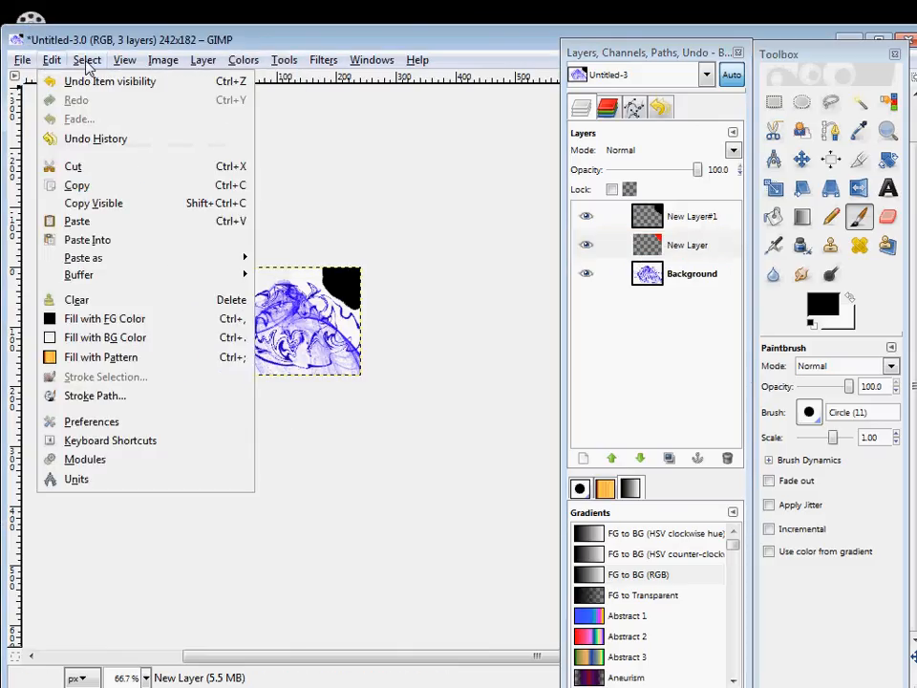
left_click(616, 301)
Add a transparent layer directly above the red-painted layer.
left_click_drag(669, 246, 702, 249)
left_click(584, 459)
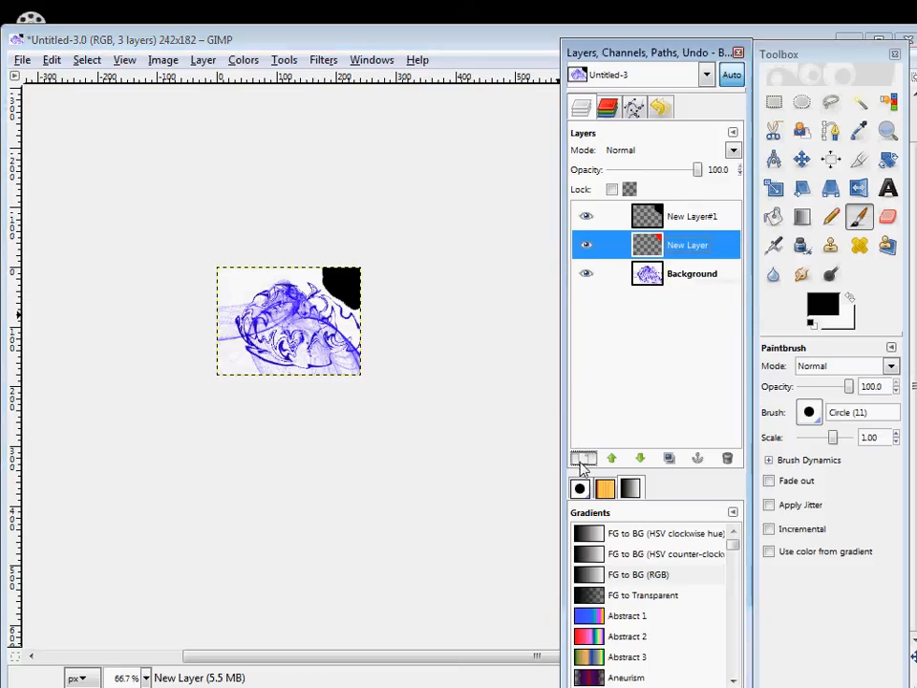
key("Return")
Delete the black-painted layer at the top of the layer stack.
left_click_drag(670, 276, 697, 298)
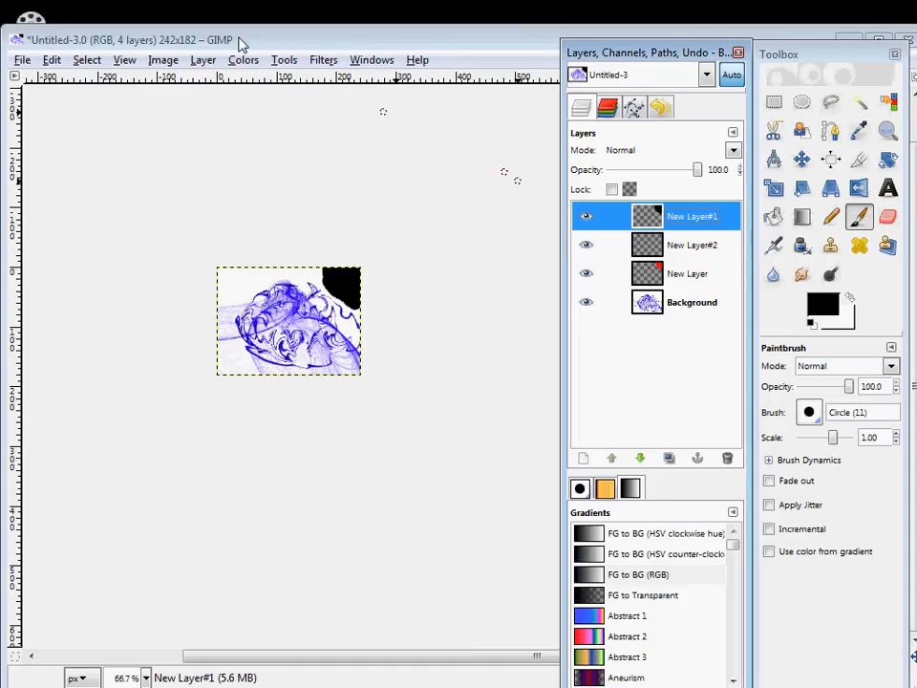
left_click(201, 61)
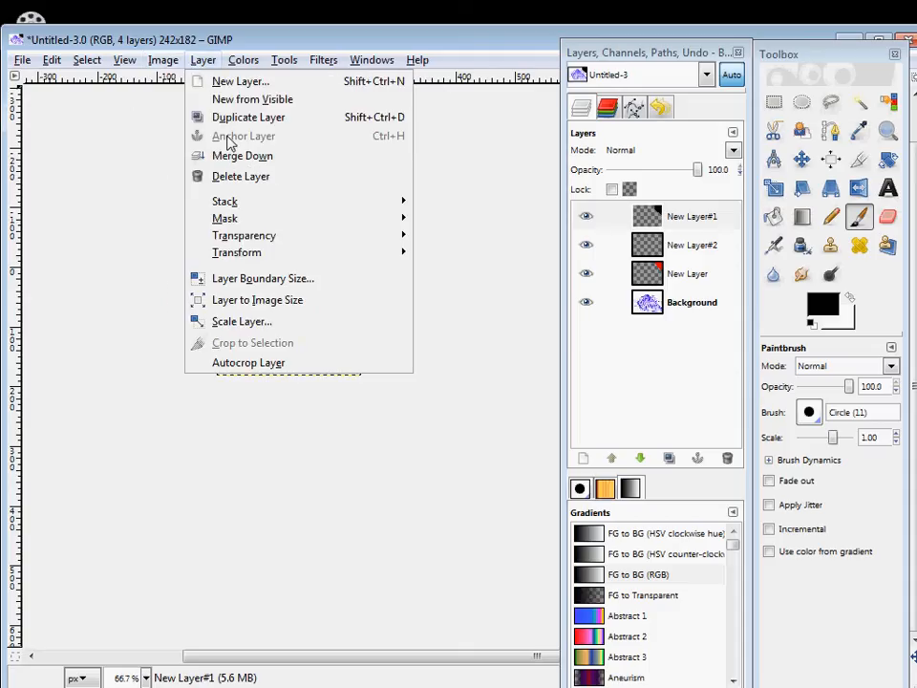
left_click(679, 222)
right_click(663, 227)
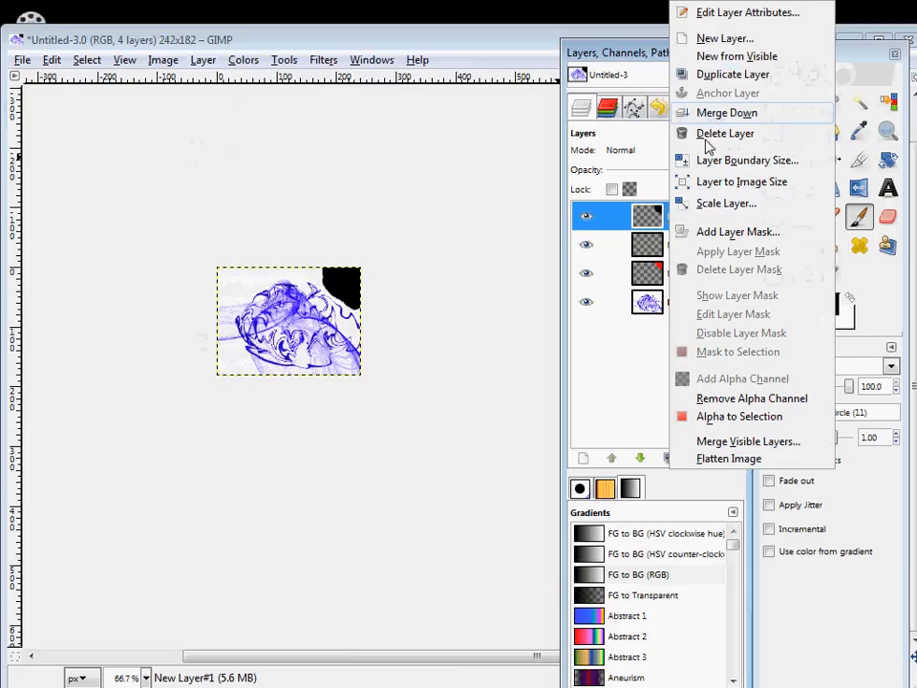
left_click(715, 134)
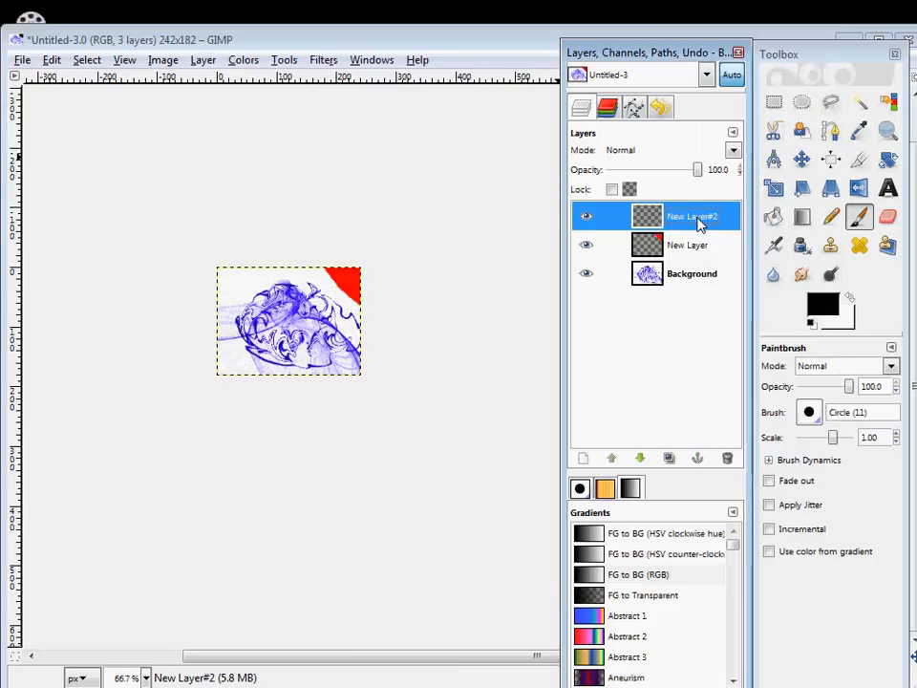
Merge the empty top layer down into the red-painted layer, and merge that layer down into the Background.
right_click(659, 218)
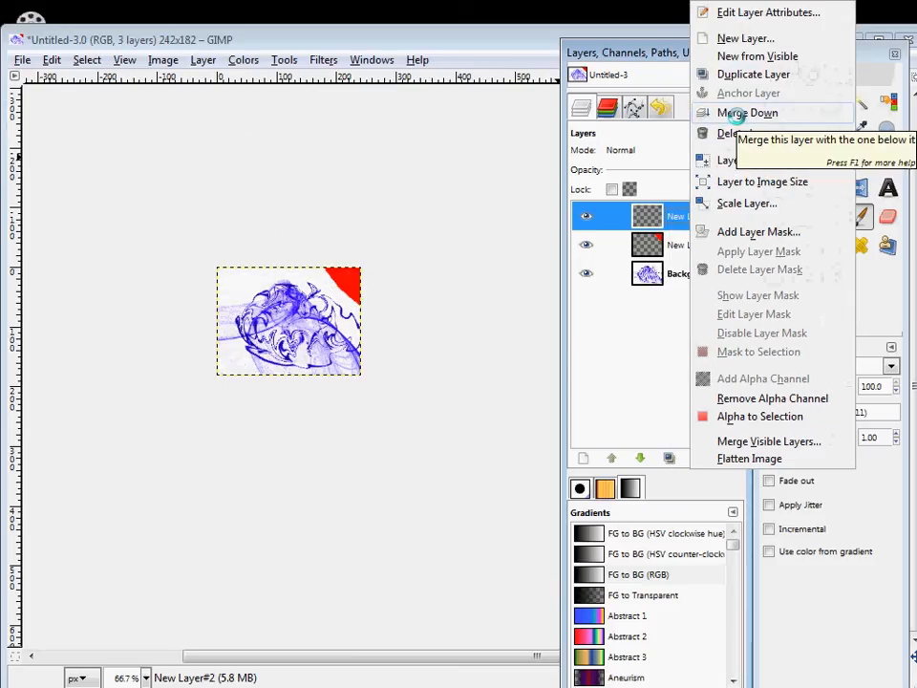
left_click(740, 116)
right_click(675, 229)
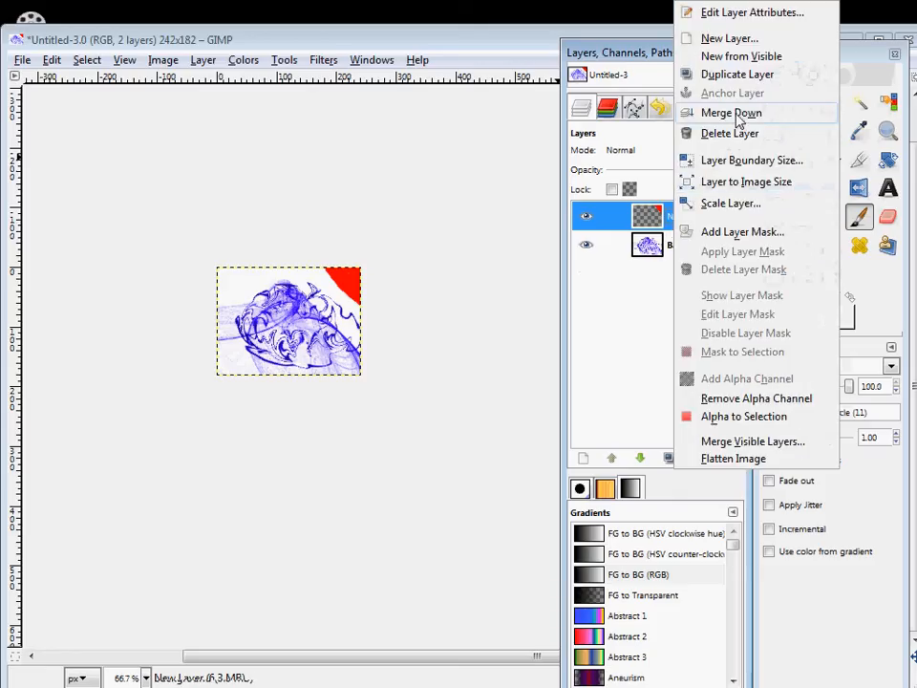
left_click(732, 115)
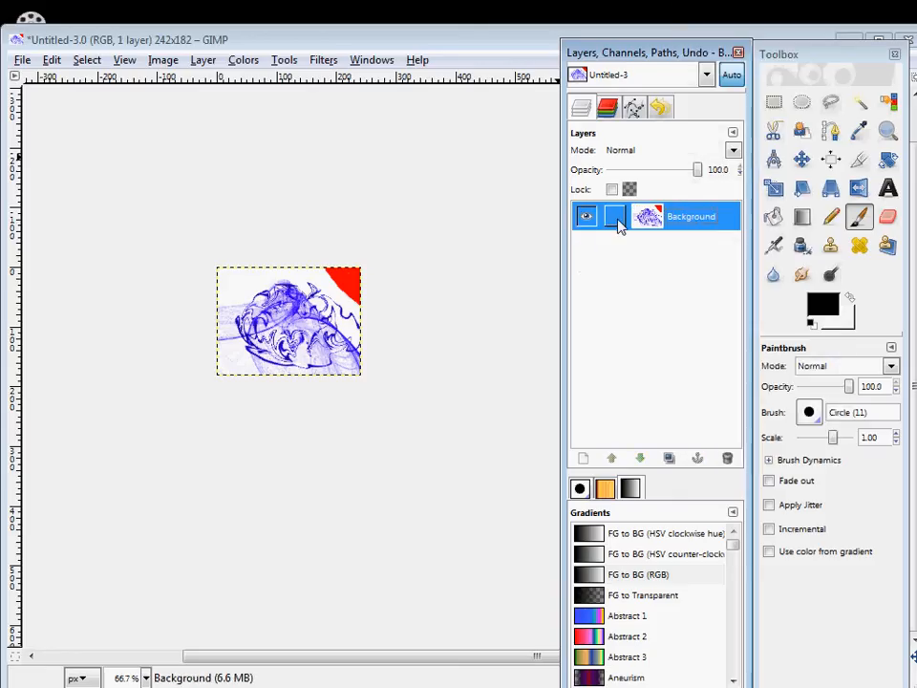
left_click(606, 115)
left_click(633, 110)
left_click(578, 111)
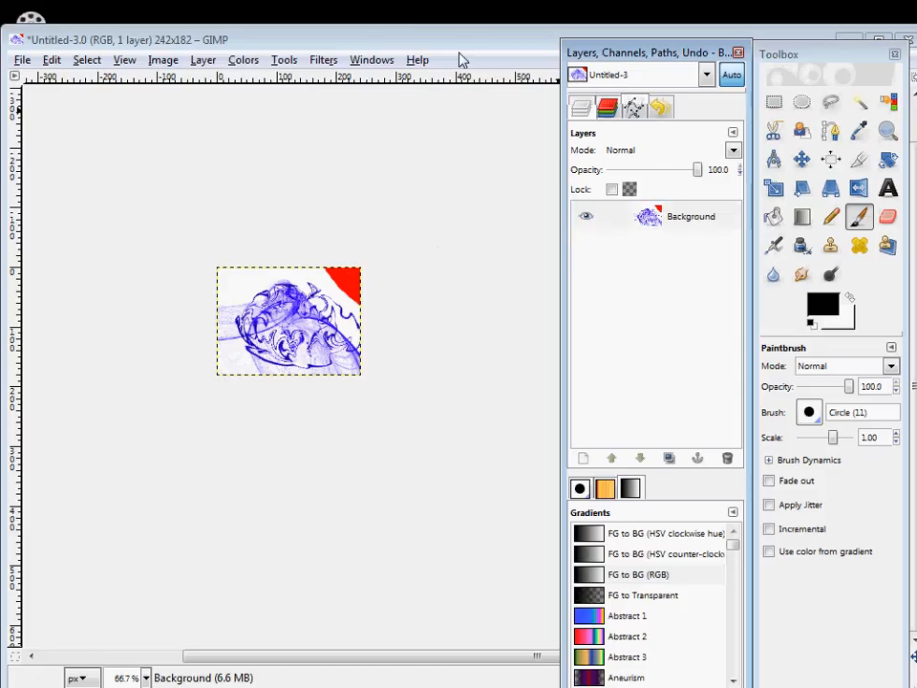
left_click(159, 62)
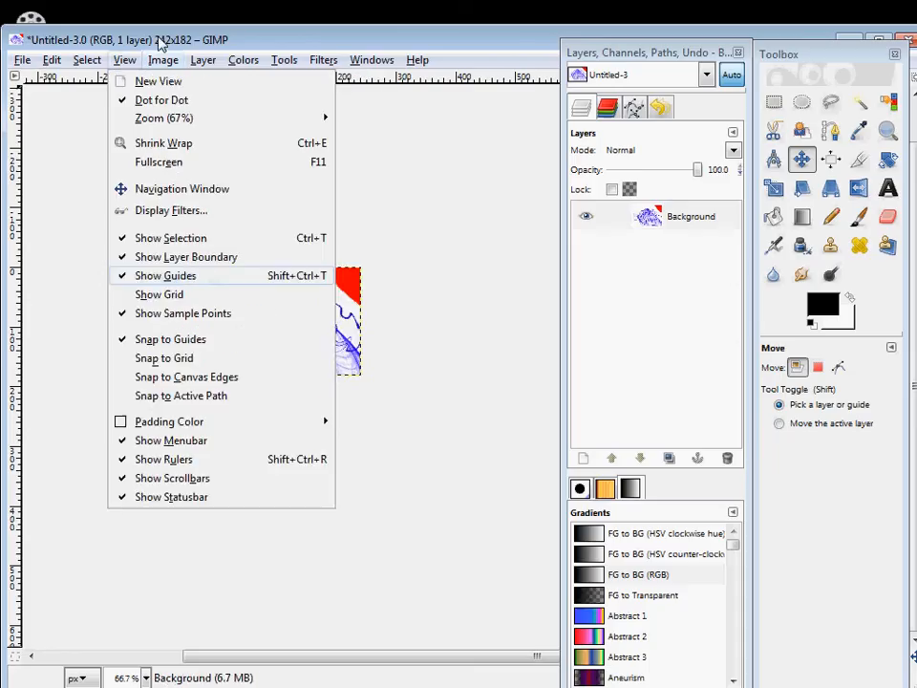
key("Right")
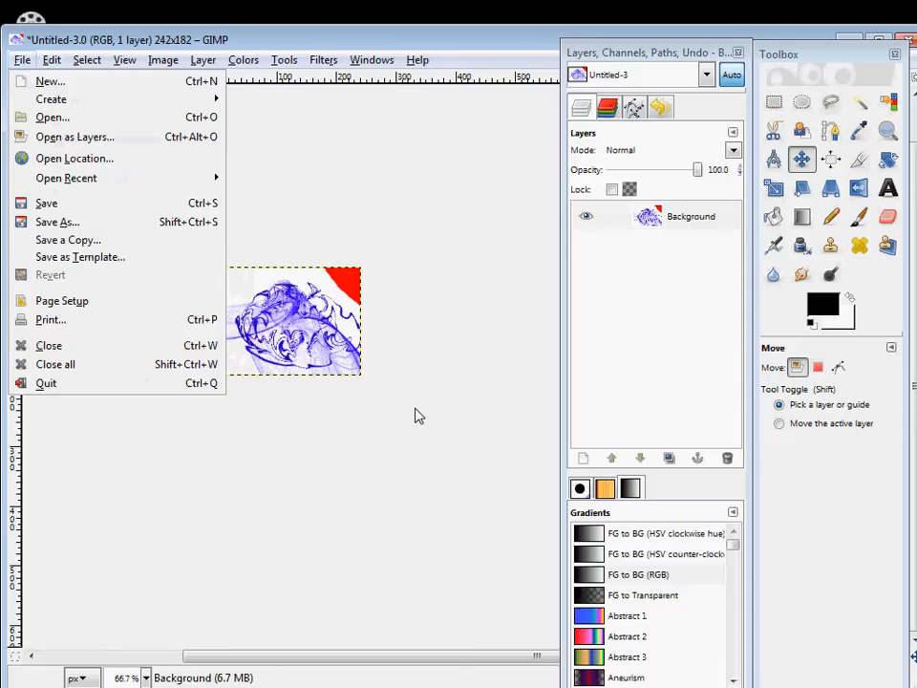
left_click(709, 52)
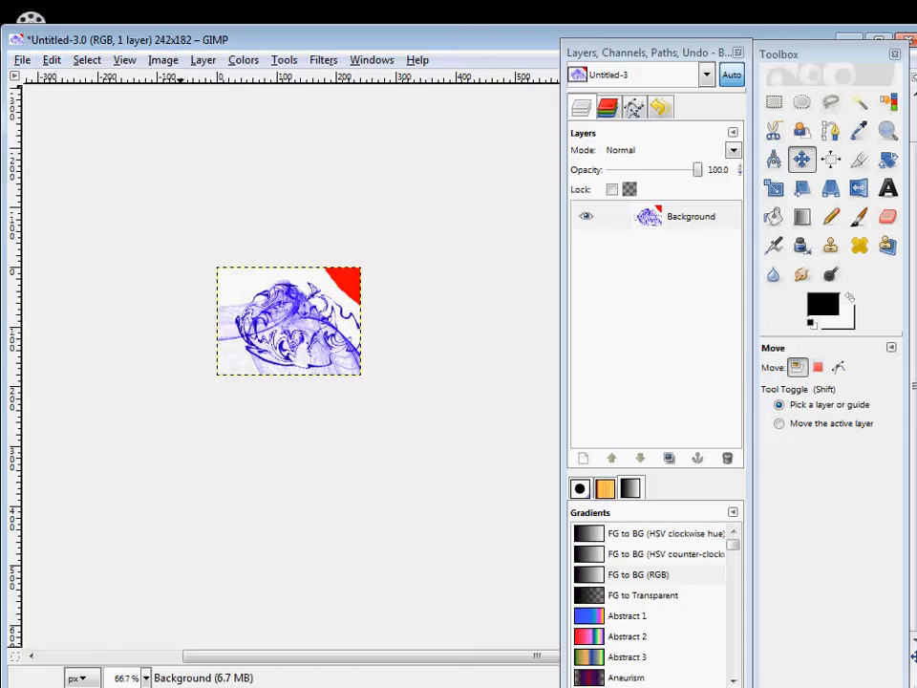